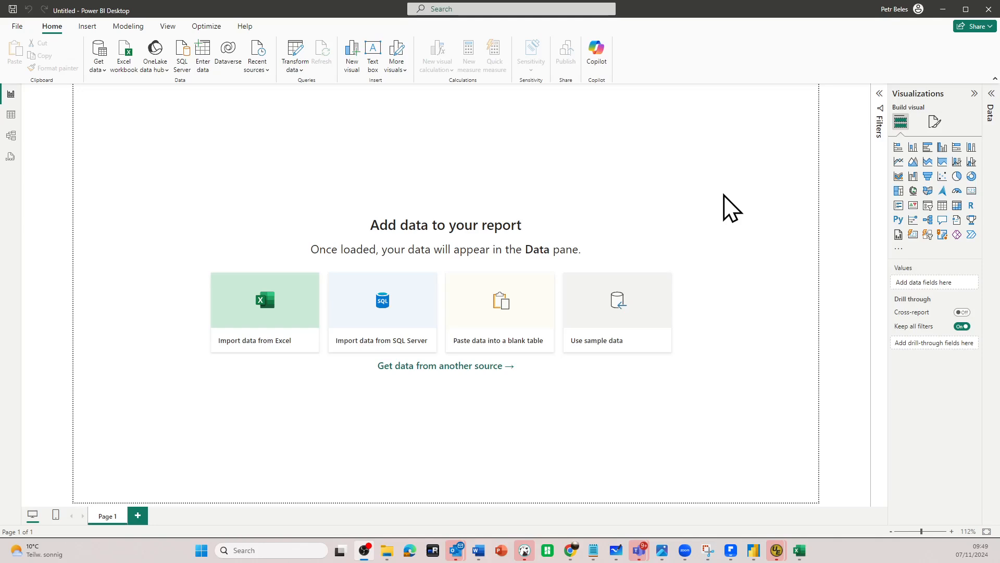
Step: Search the data sources for "post" and start a connection with the PostgreSQL database connector
left_click(98, 63)
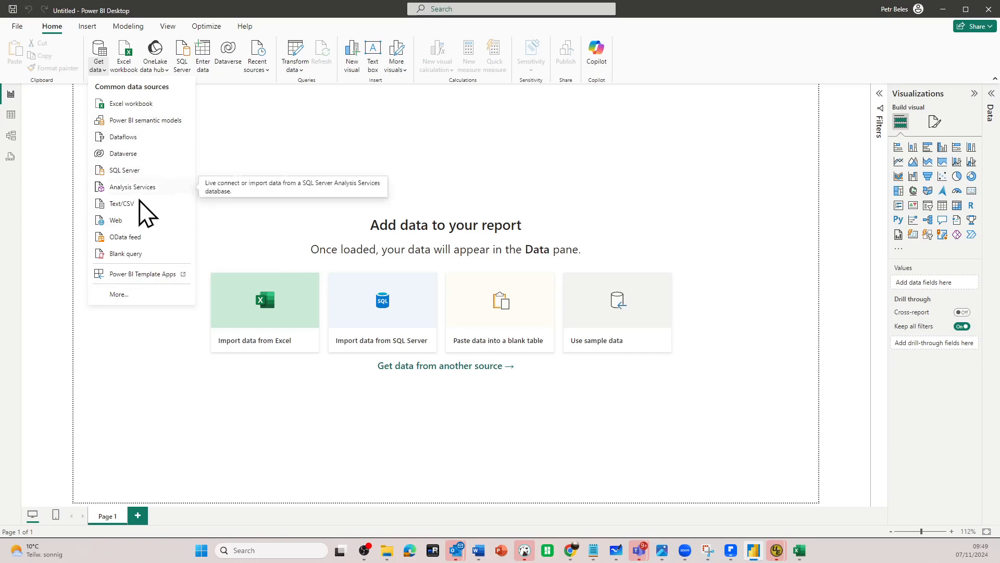
left_click(123, 294)
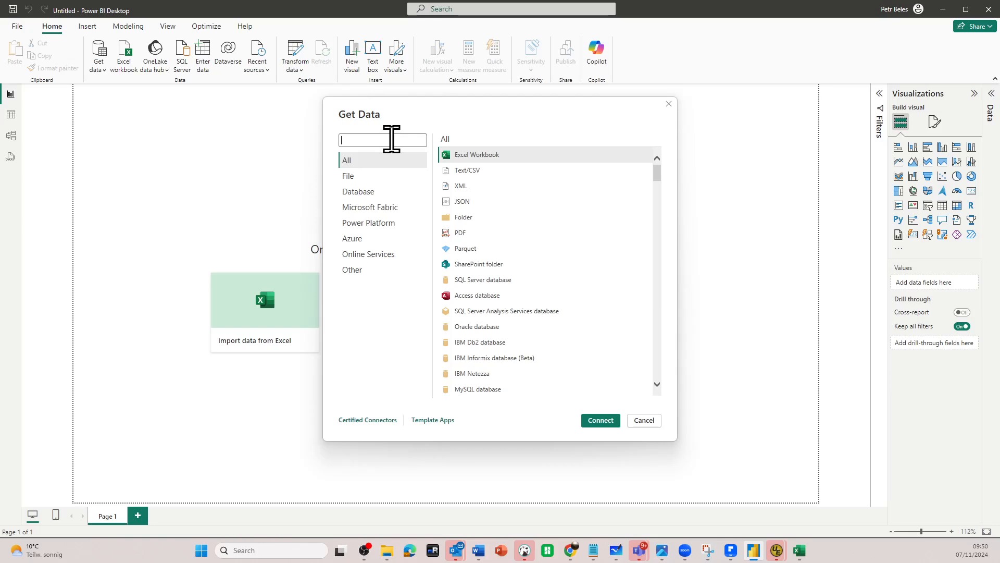
type("post")
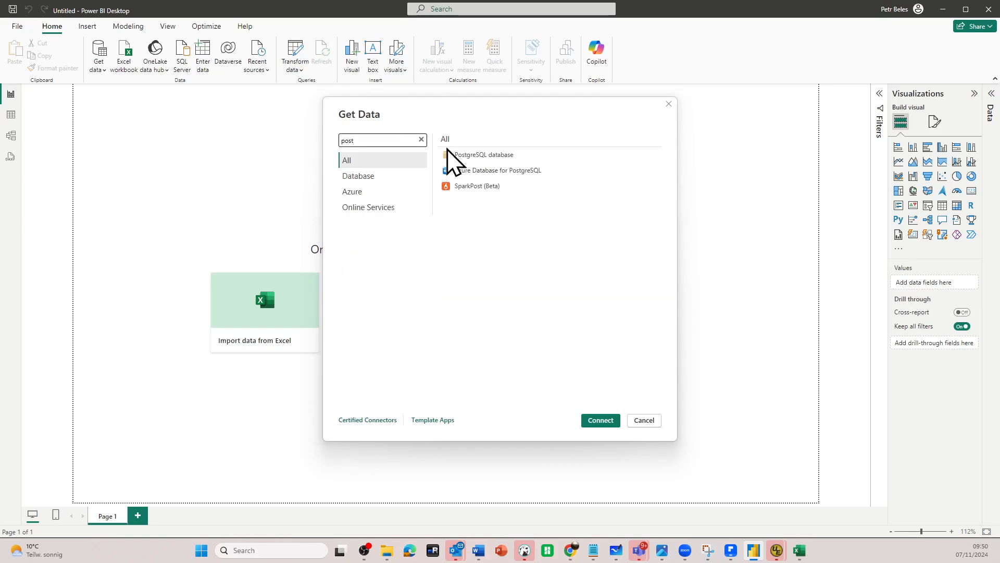
left_click(495, 159)
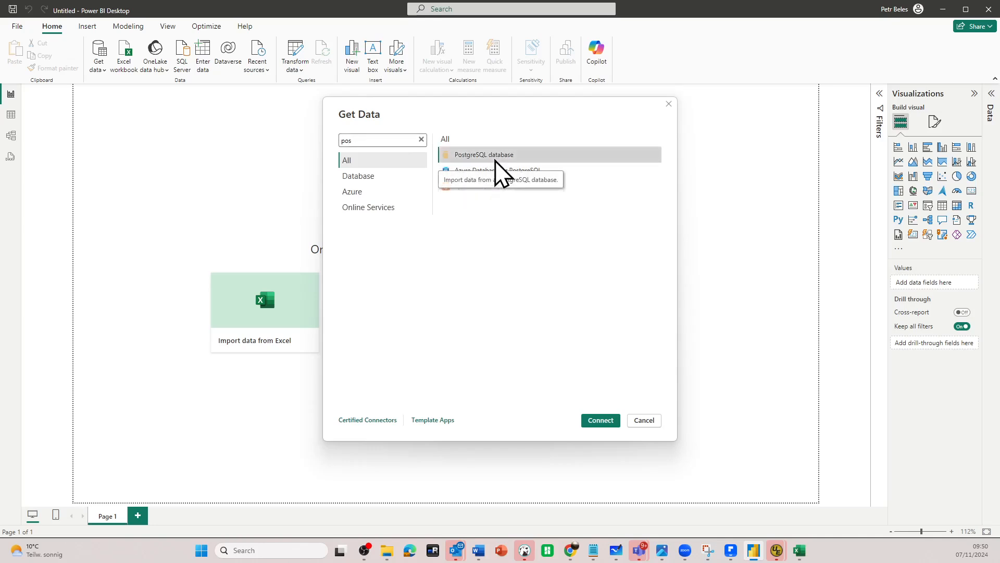
left_click(600, 420)
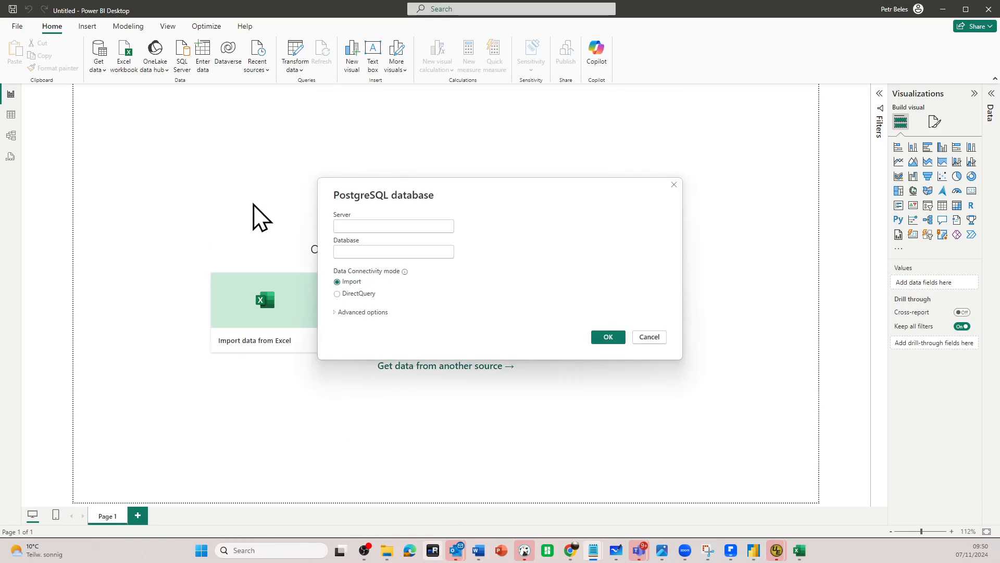
Step: Connect to server instantmix.gallien.2150.ch:5741 and database datavaultbuilder in Import mode
left_click(342, 226)
type("instantmix.gallien.2150.ch:5741")
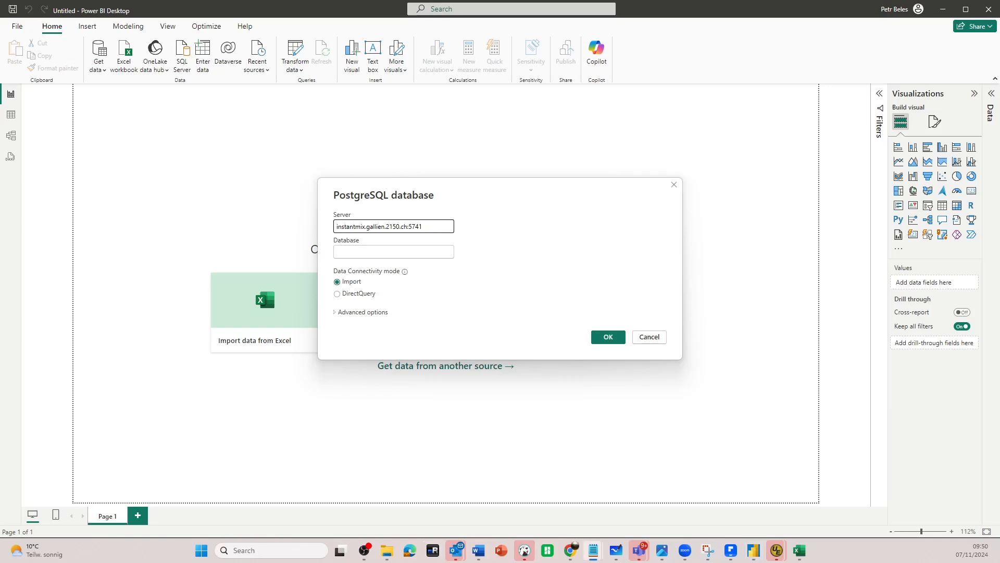
left_click(383, 252)
type("datavaultbuilder")
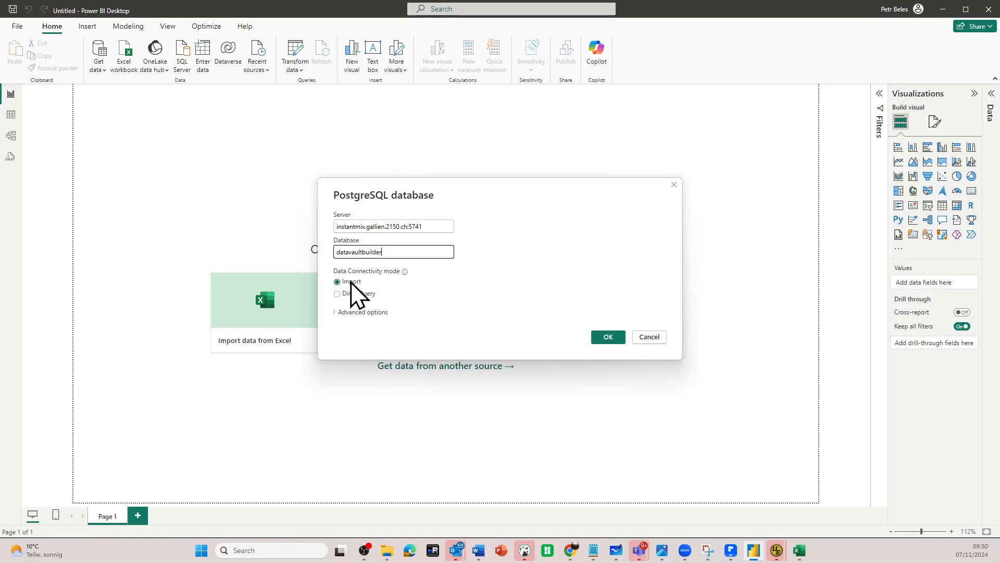
left_click(609, 337)
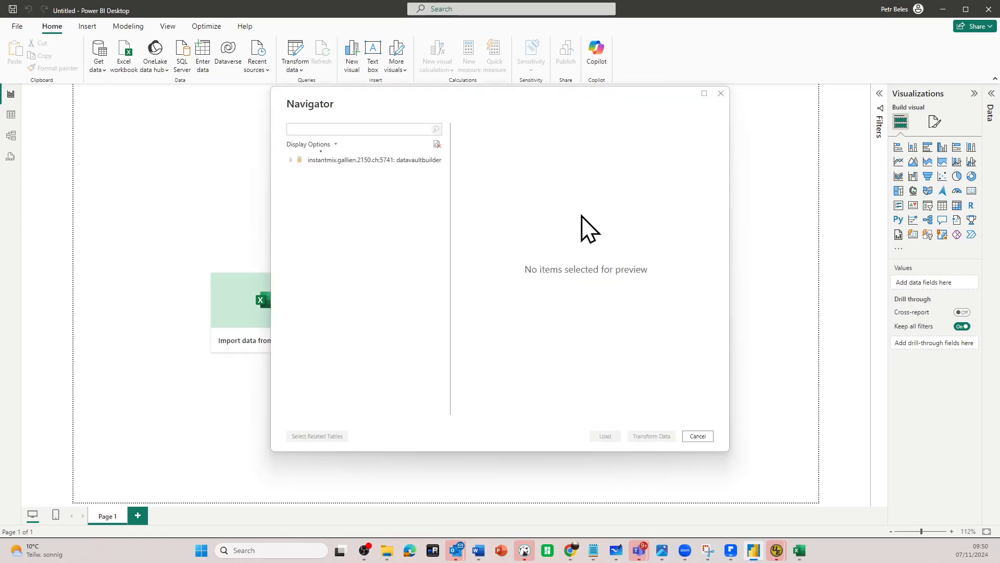
Step: Load the accesslayer tables customer, order, product and order_position into the report
left_click(343, 187)
left_click(302, 186)
left_click(303, 211)
left_click(303, 251)
left_click(303, 224)
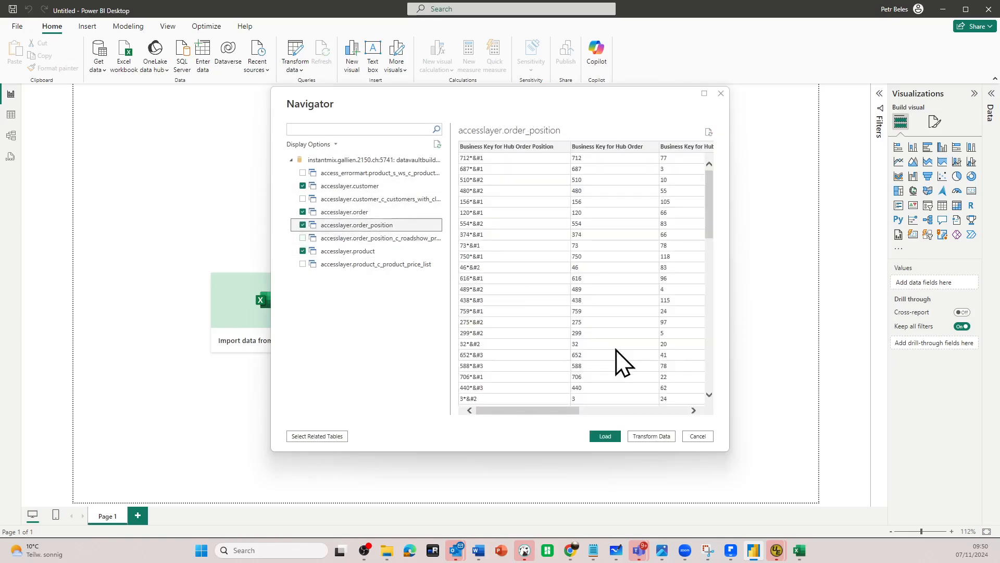
left_click(605, 436)
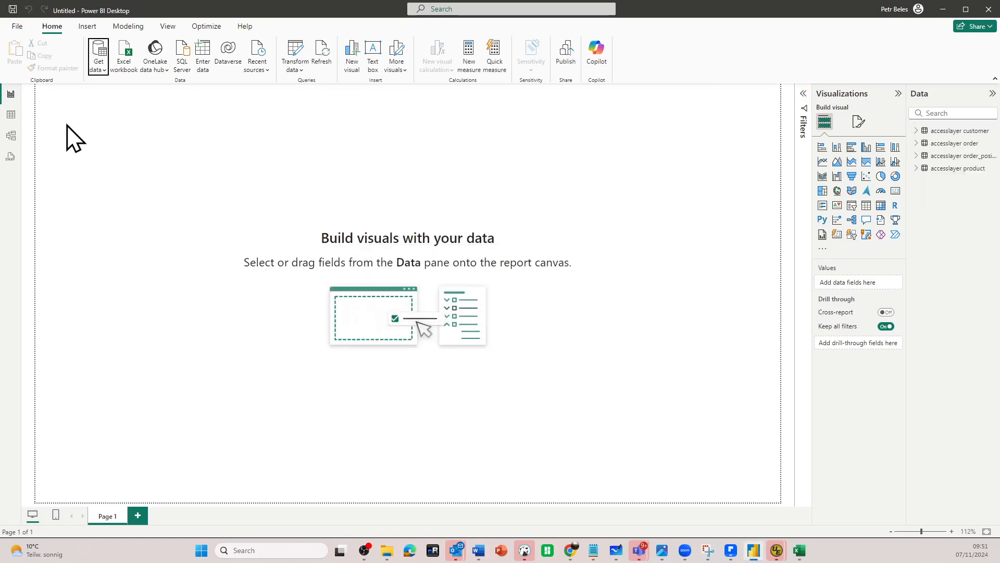
Step: Arrange the table cards in the model diagram, spacing them apart and widening order_position so its full column names show
left_click(19, 137)
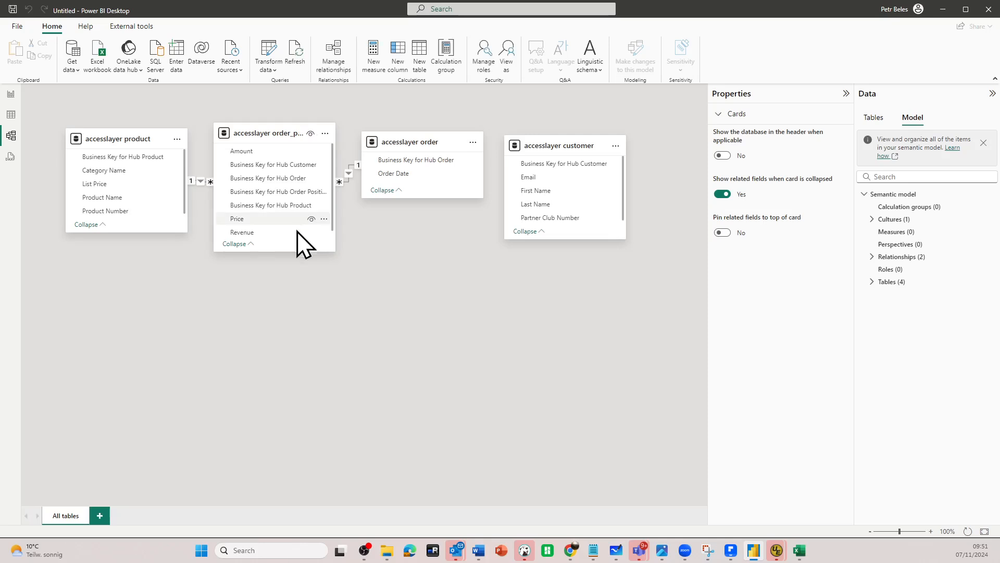
left_click_drag(567, 146, 619, 214)
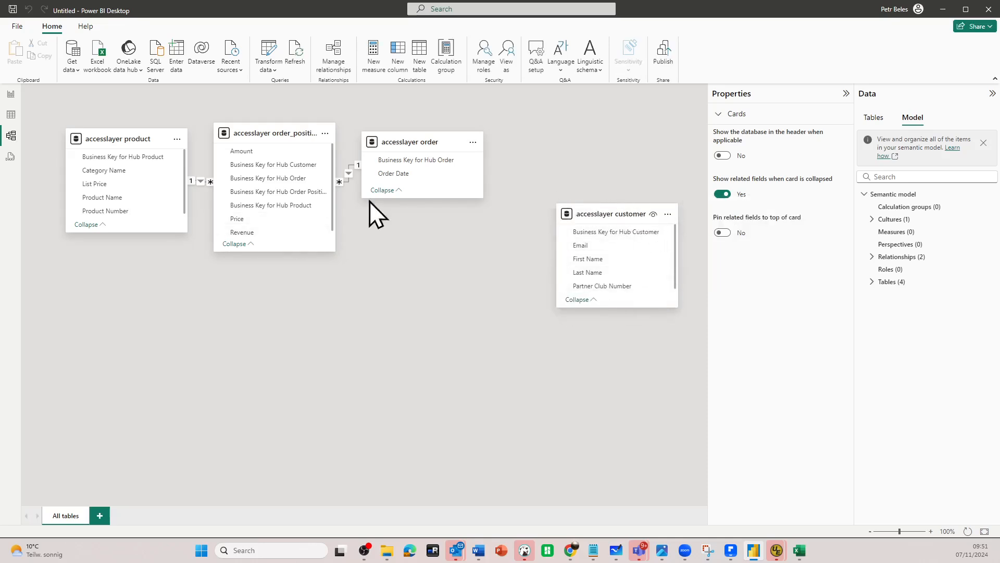
left_click_drag(335, 185, 371, 188)
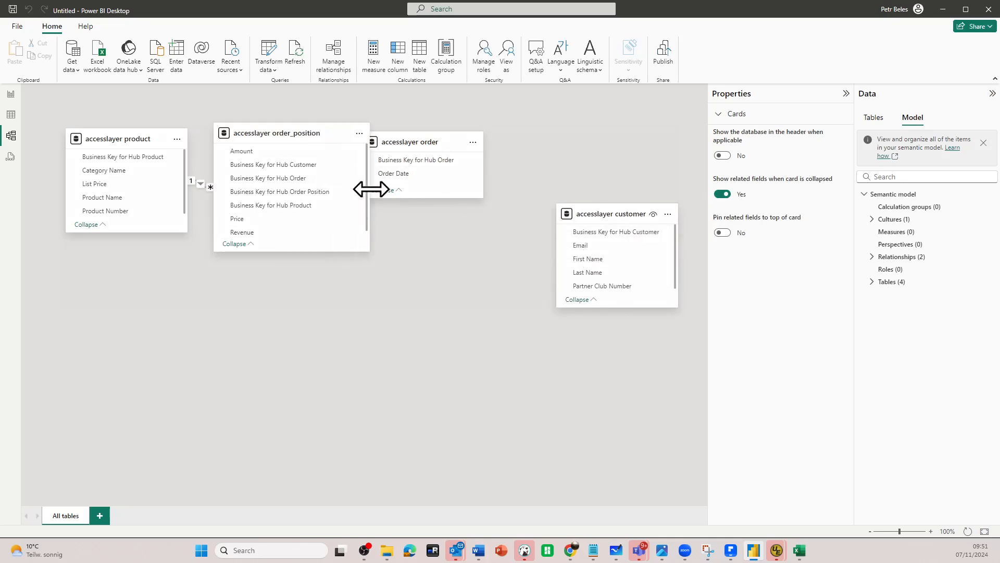
left_click_drag(446, 138, 516, 134)
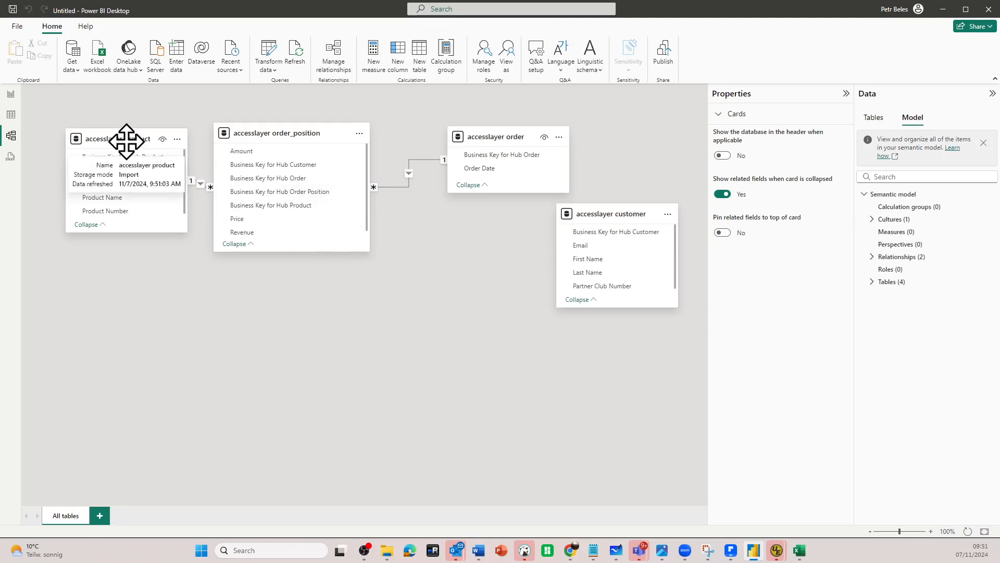
left_click_drag(125, 141, 120, 139)
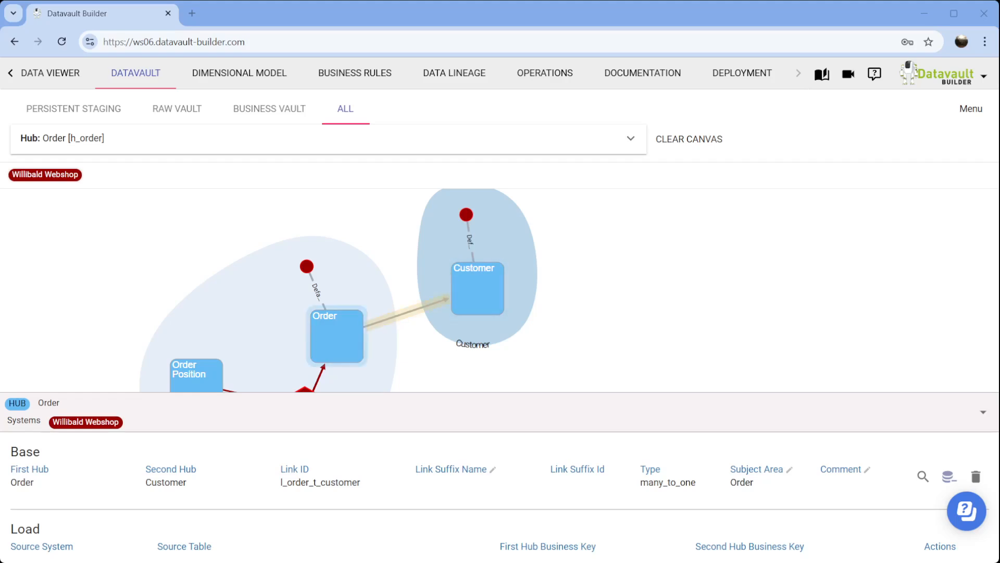
Step: In Datavault Builder, start a hub load for the Customer hub with source system Willibald Webshop and source table Order (dbo)
left_click(346, 350)
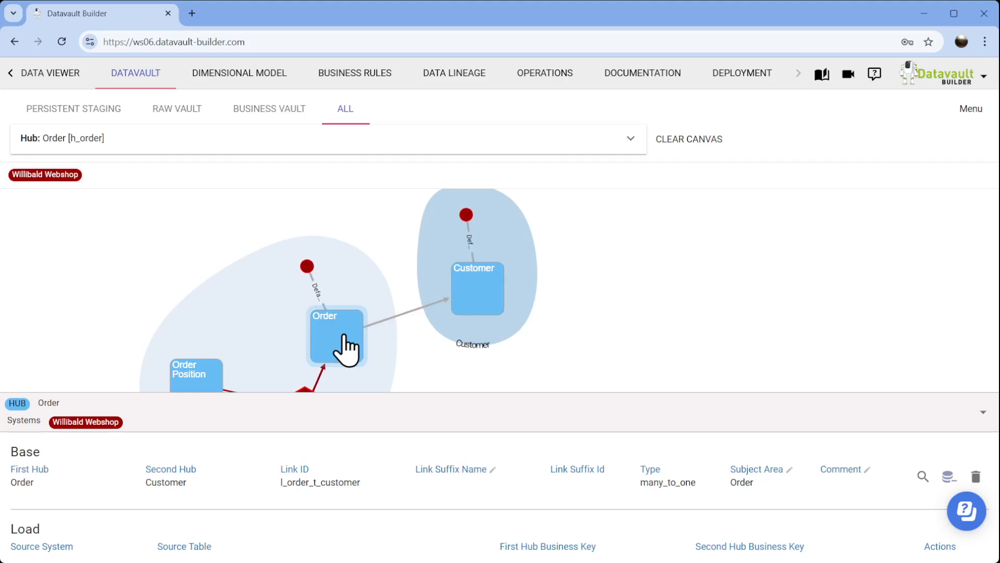
left_click(487, 292)
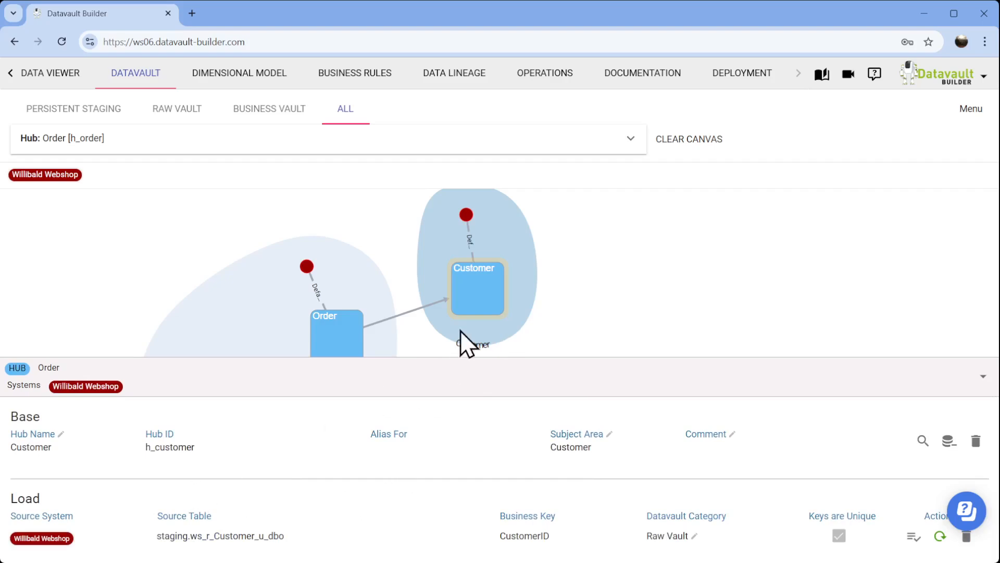
right_click(481, 291)
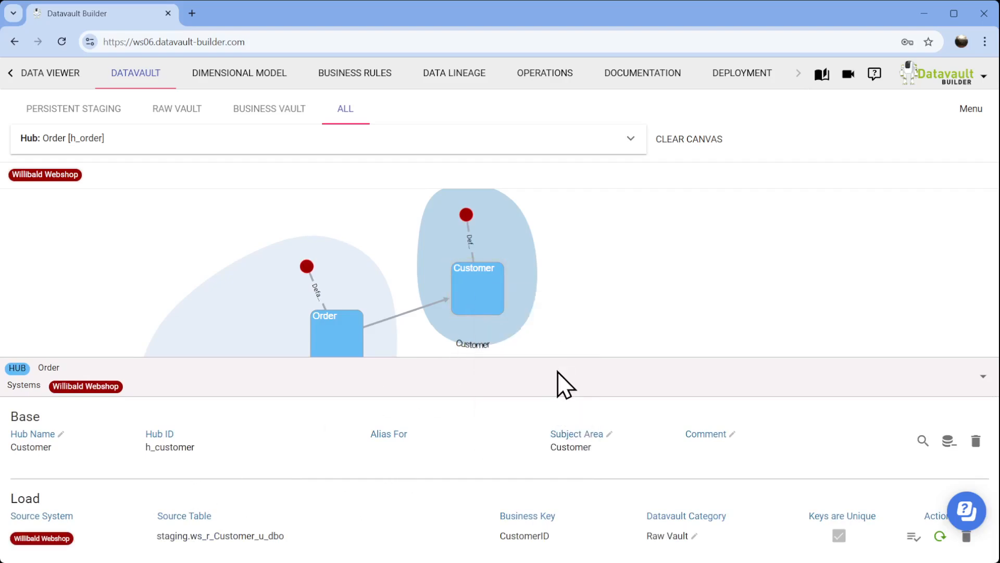
left_click(557, 365)
left_click(400, 179)
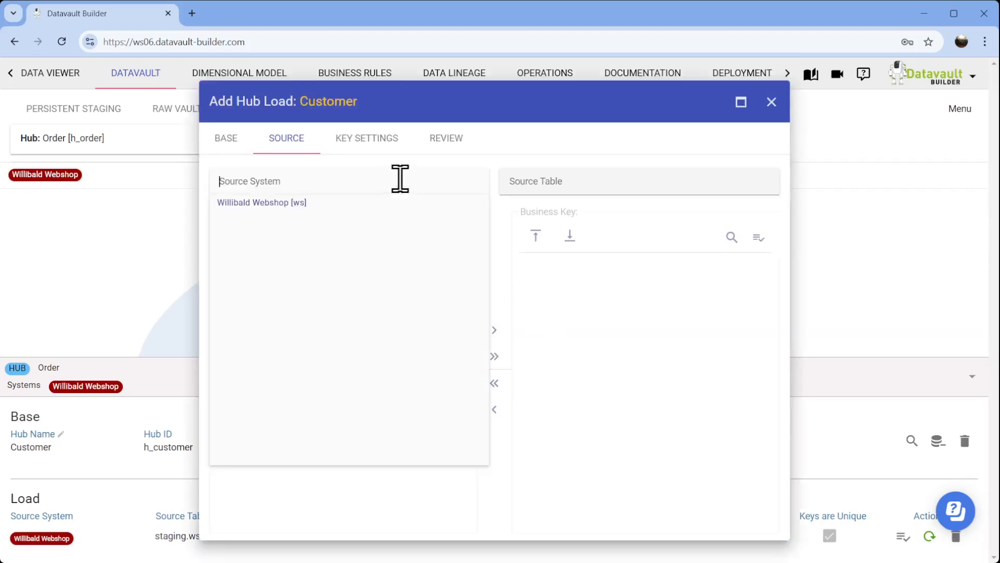
left_click(348, 214)
left_click(581, 182)
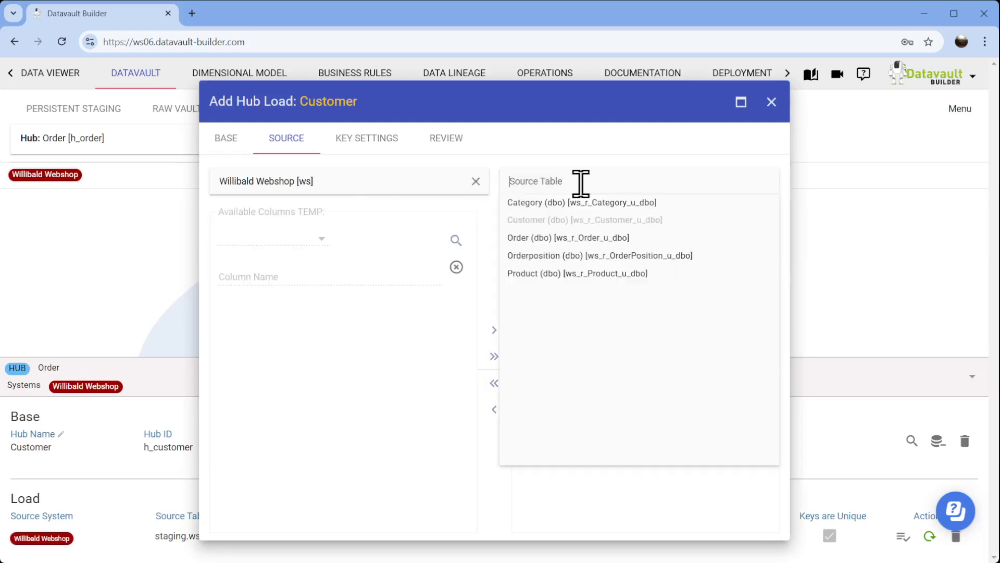
left_click(578, 238)
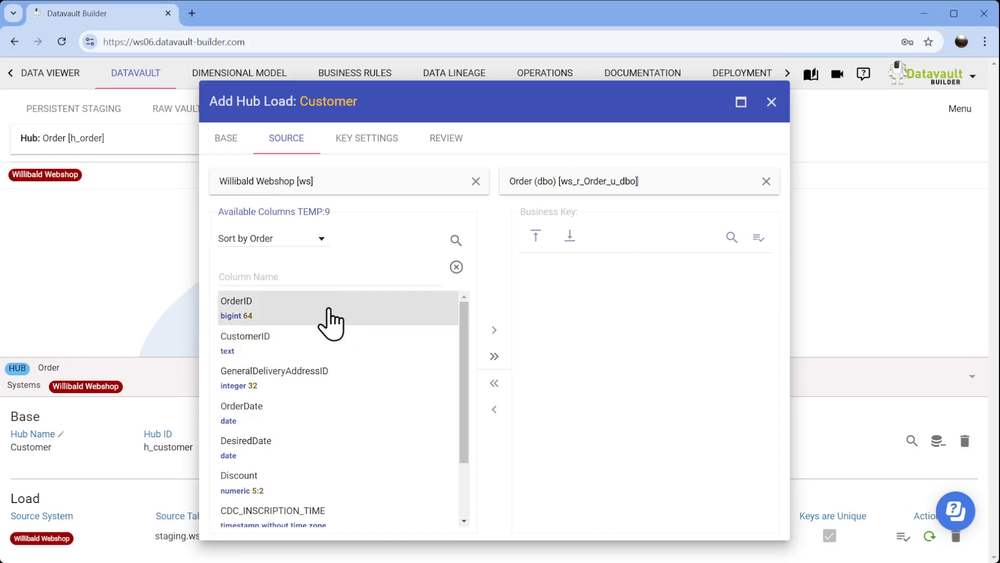
Step: Assign CustomerID as the business key of the Customer hub load, preview the key data and add the load
left_click_drag(308, 323, 325, 292)
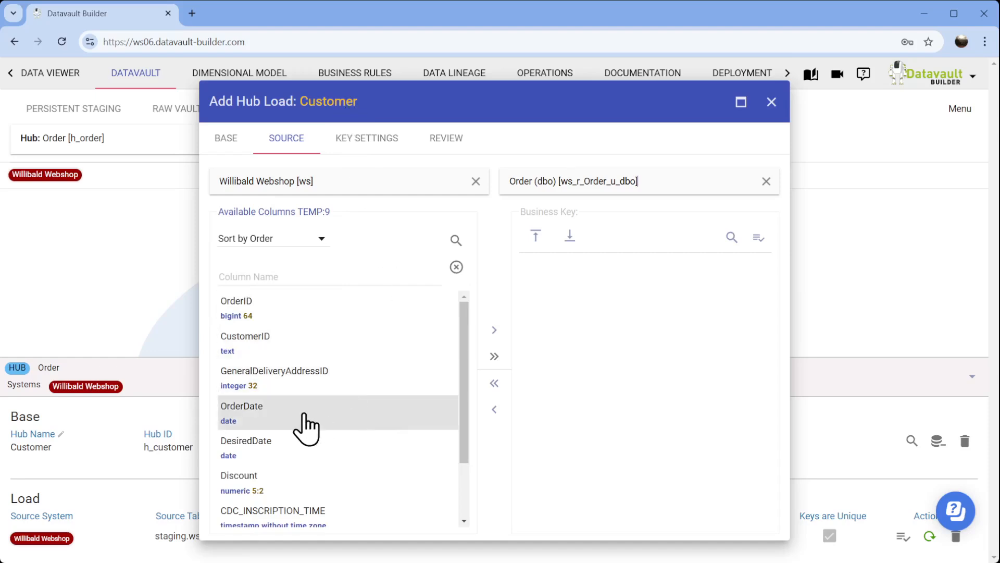
left_click_drag(298, 356, 572, 347)
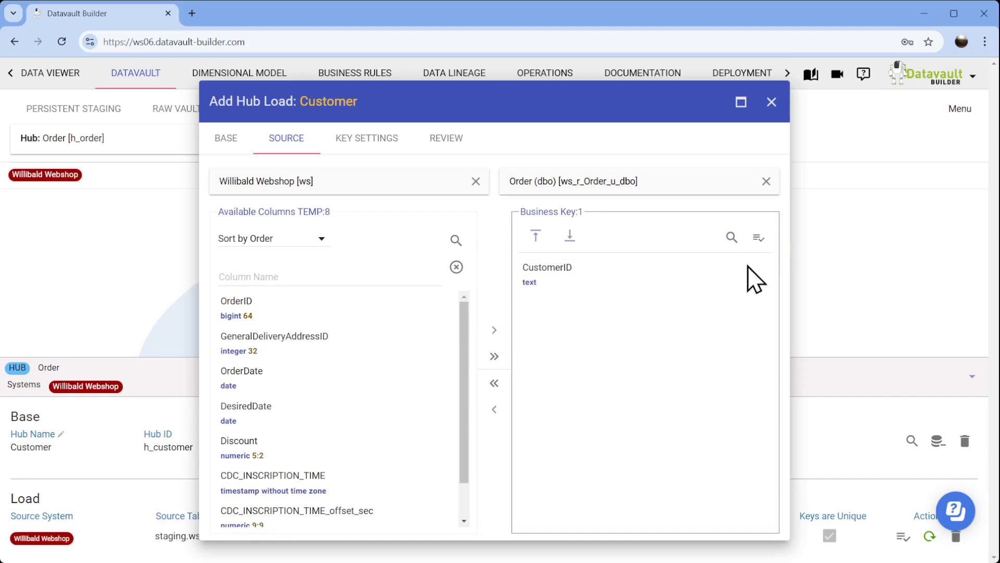
left_click(758, 238)
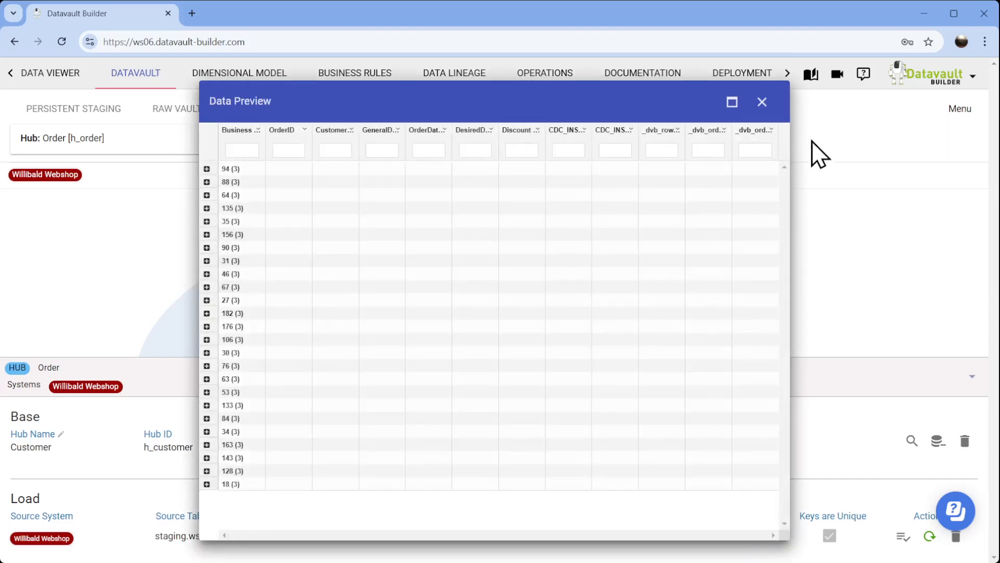
left_click(762, 102)
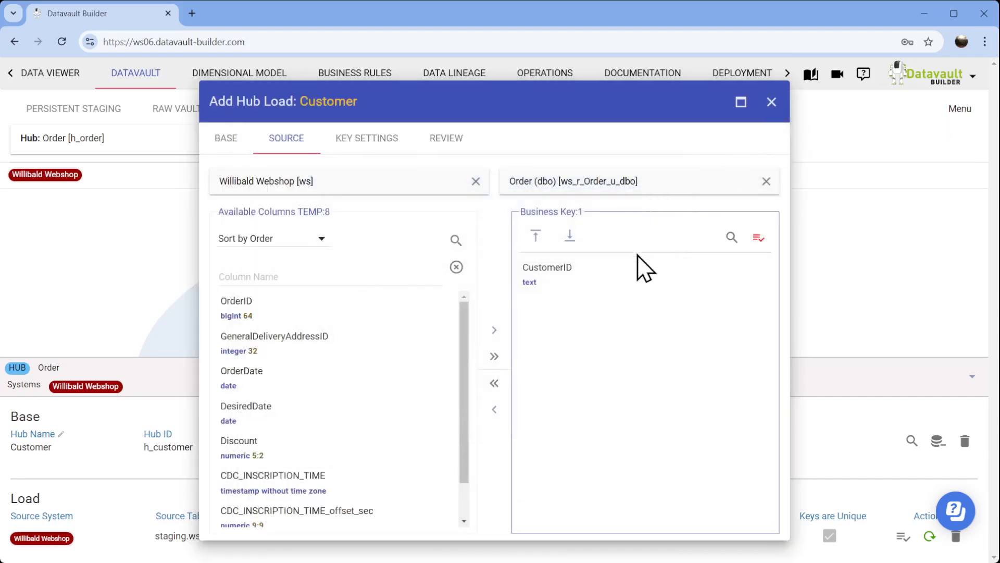
left_click(447, 147)
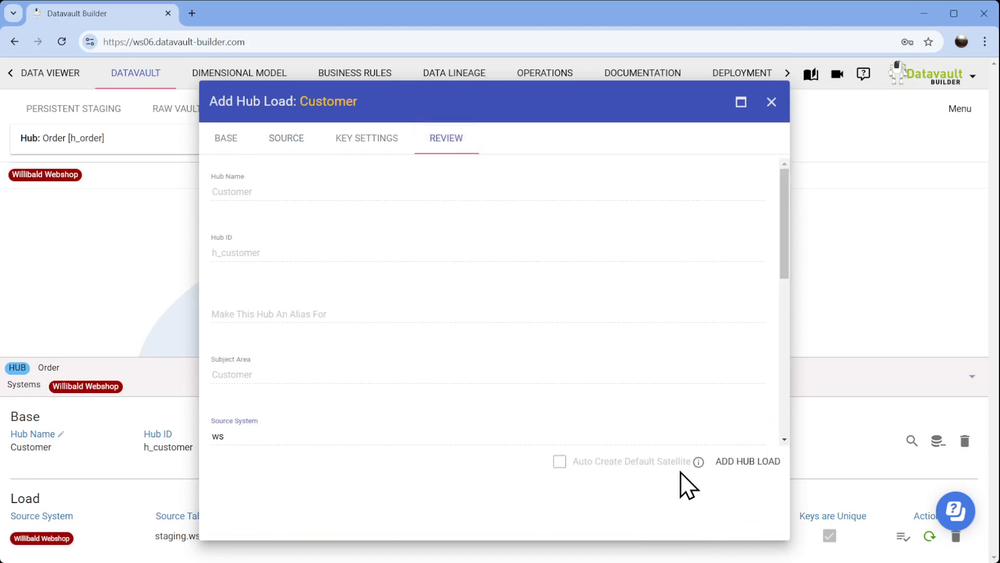
left_click(738, 469)
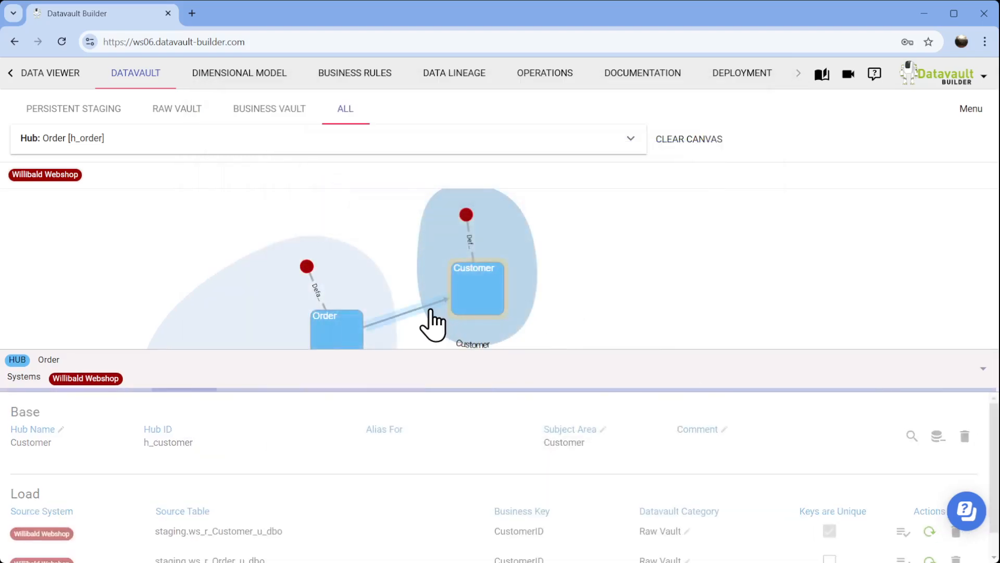
Step: Add a link load to the Order-Customer link using ORDER U DBO (OrderID) and ORDER U DBO (CustomerID), and run it
right_click(428, 308)
left_click(482, 341)
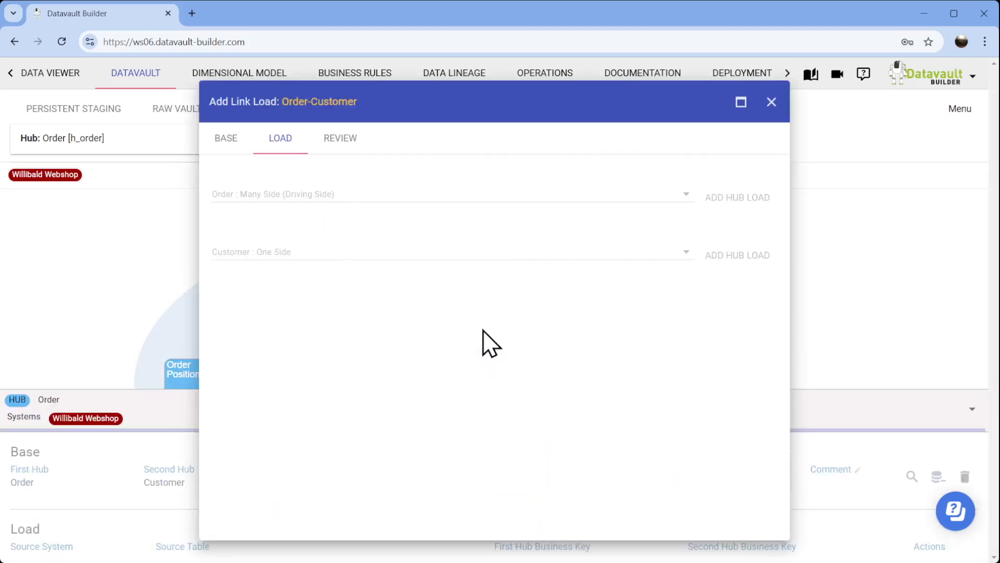
left_click(487, 206)
left_click(376, 209)
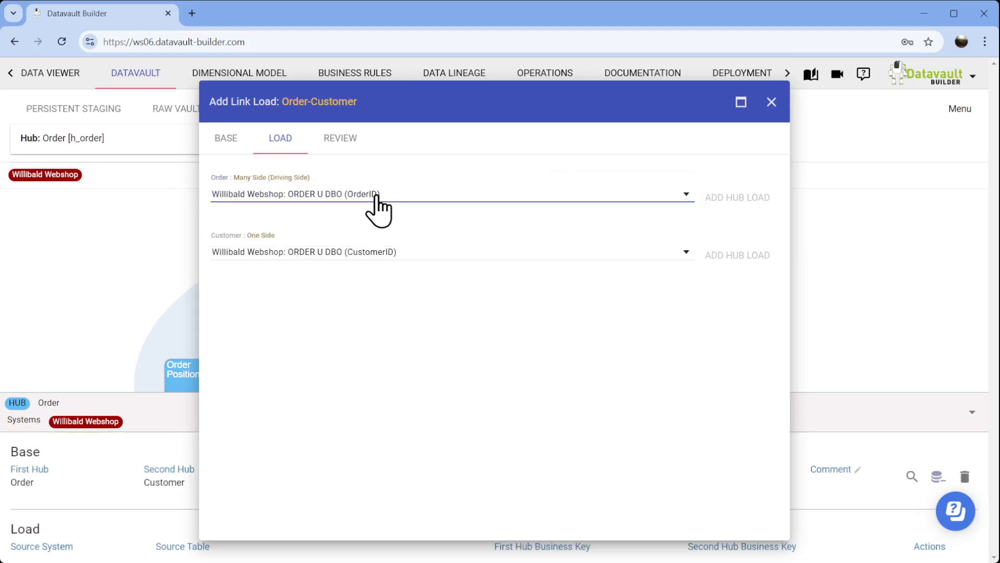
left_click(354, 138)
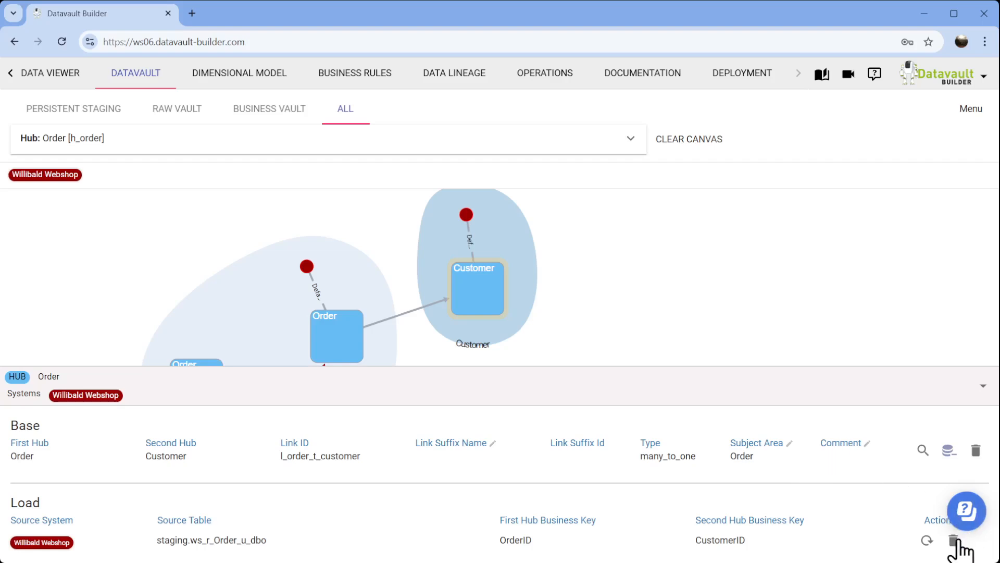
left_click(927, 541)
Step: Preview the Order Position business object's data in the dimensional model and examine the Business Key for Hub Customer column
left_click(254, 75)
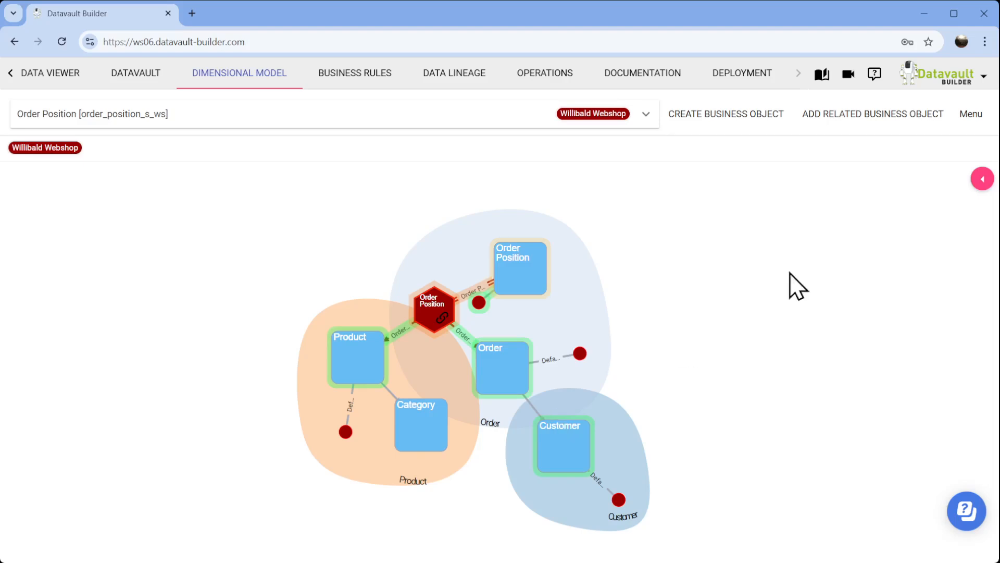
left_click(983, 179)
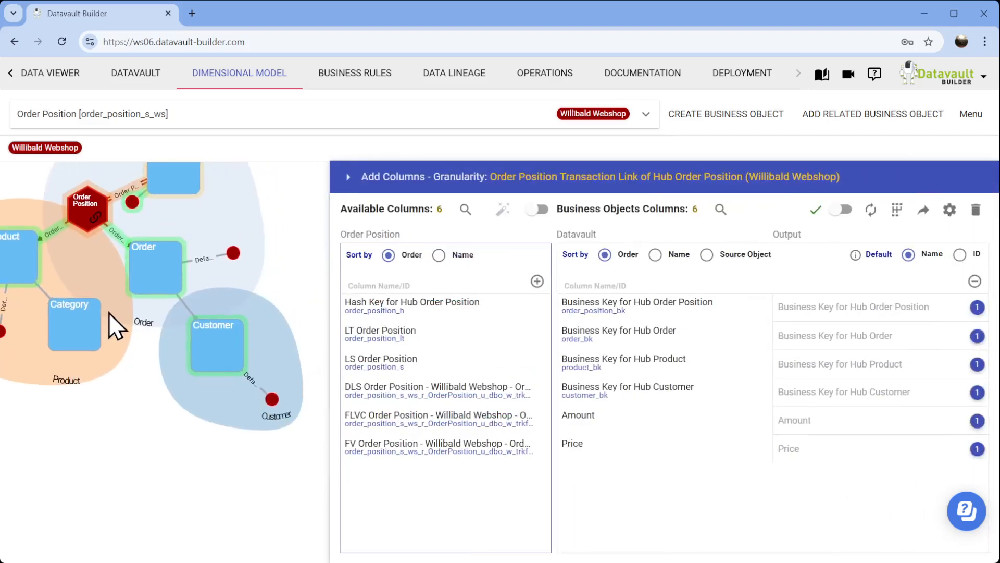
left_click(720, 212)
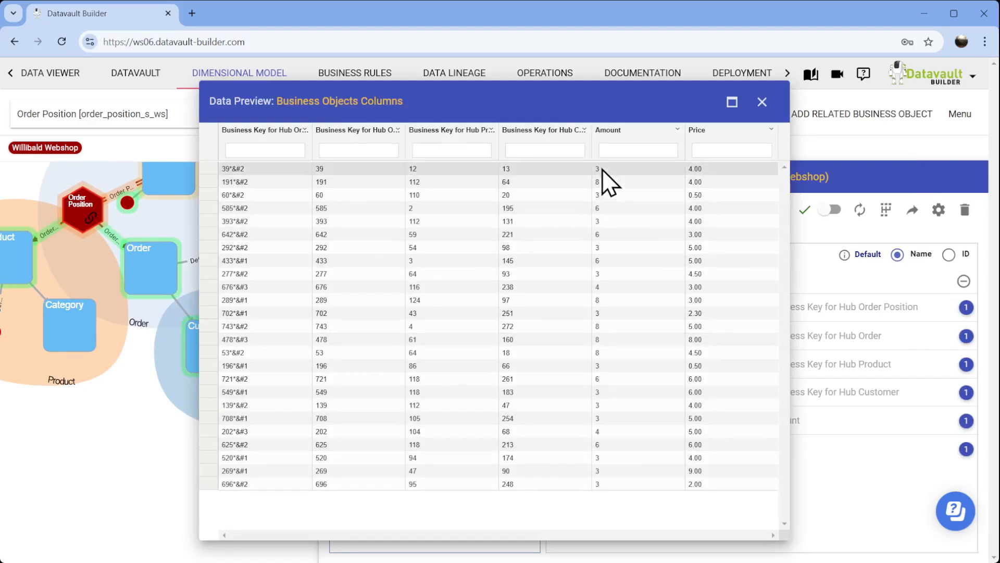
left_click_drag(590, 132, 681, 152)
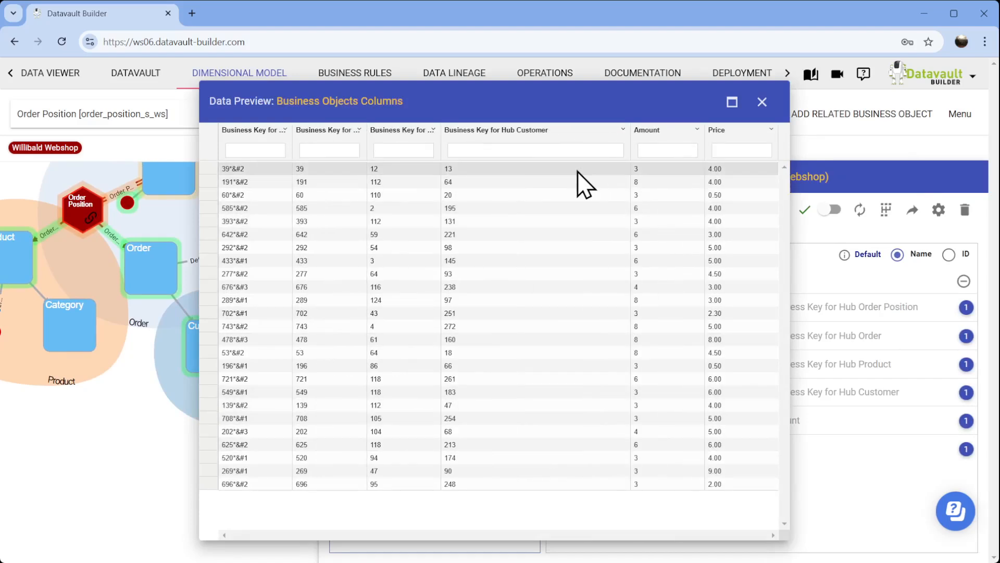
left_click(763, 104)
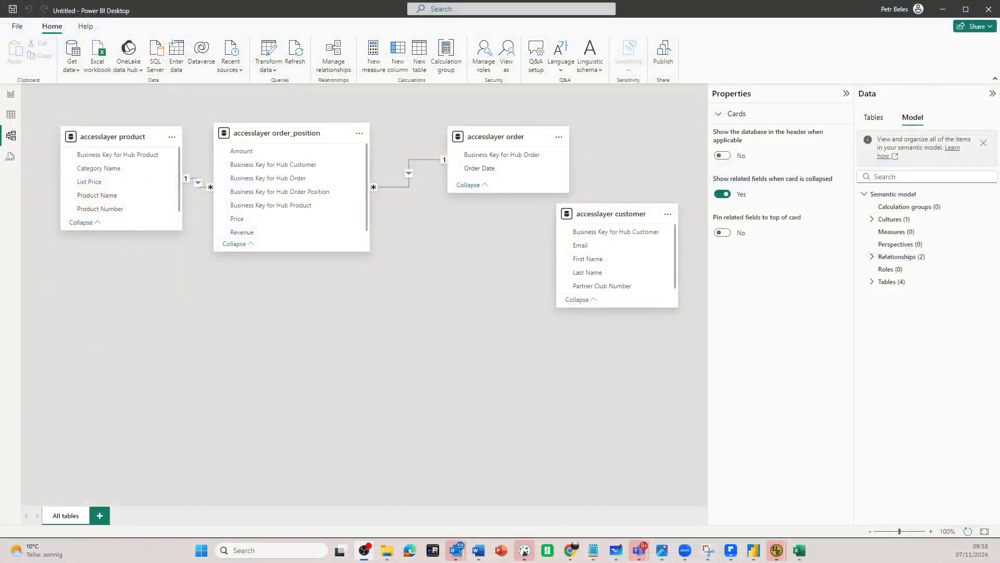
Step: Refresh the model data and autodetect the missing relationship between the order_position and customer tables
left_click(295, 48)
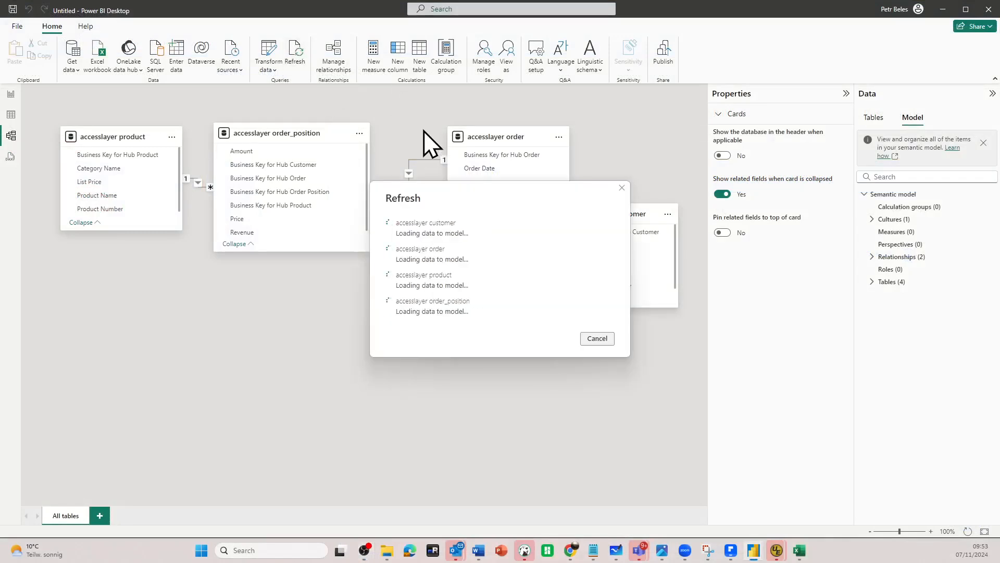
left_click(336, 52)
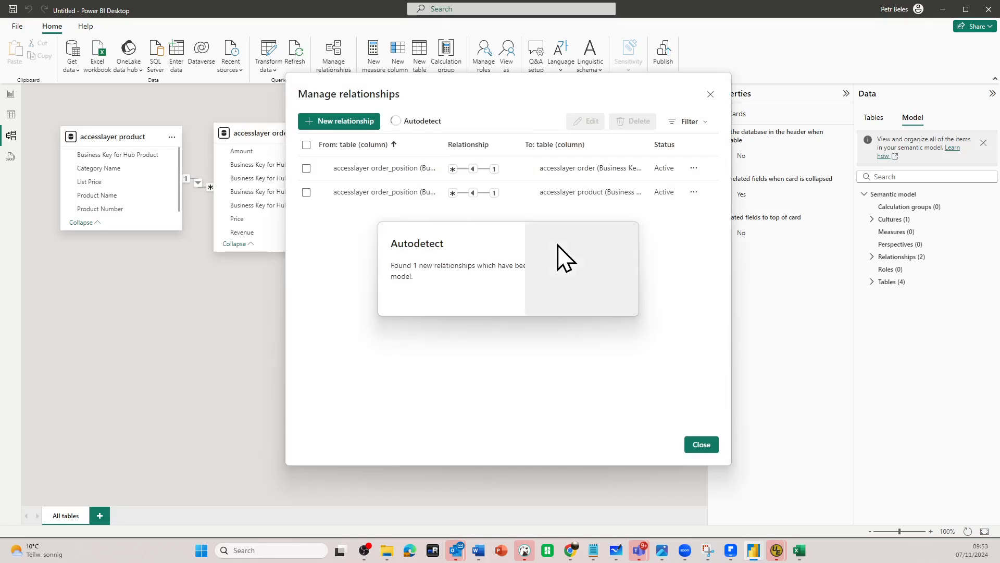
left_click(618, 295)
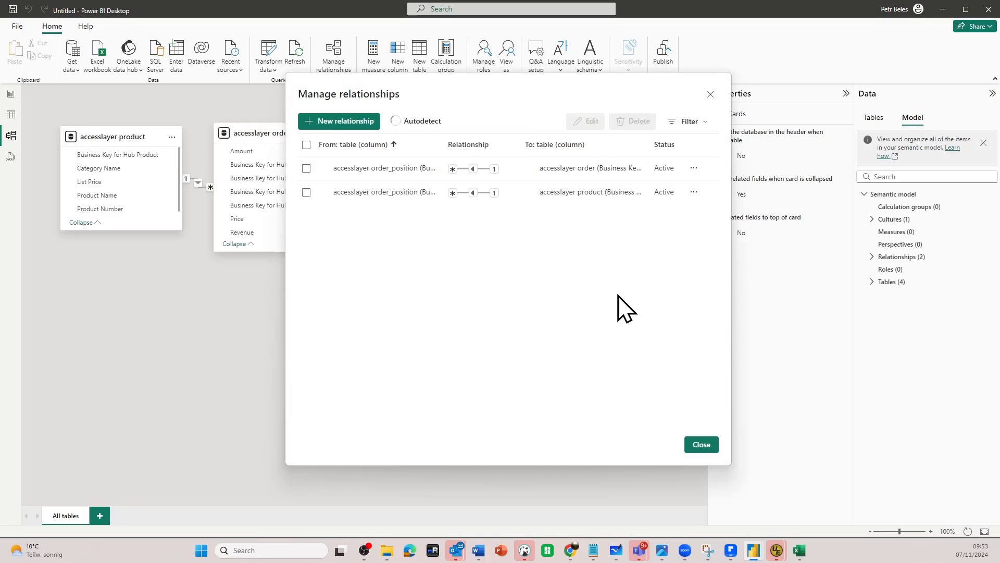
left_click(700, 444)
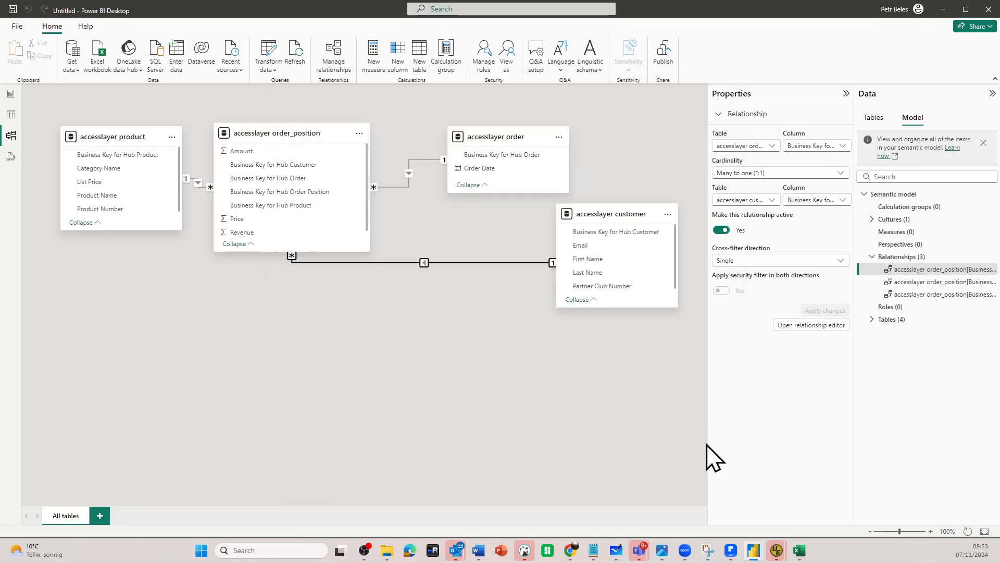
left_click(469, 263)
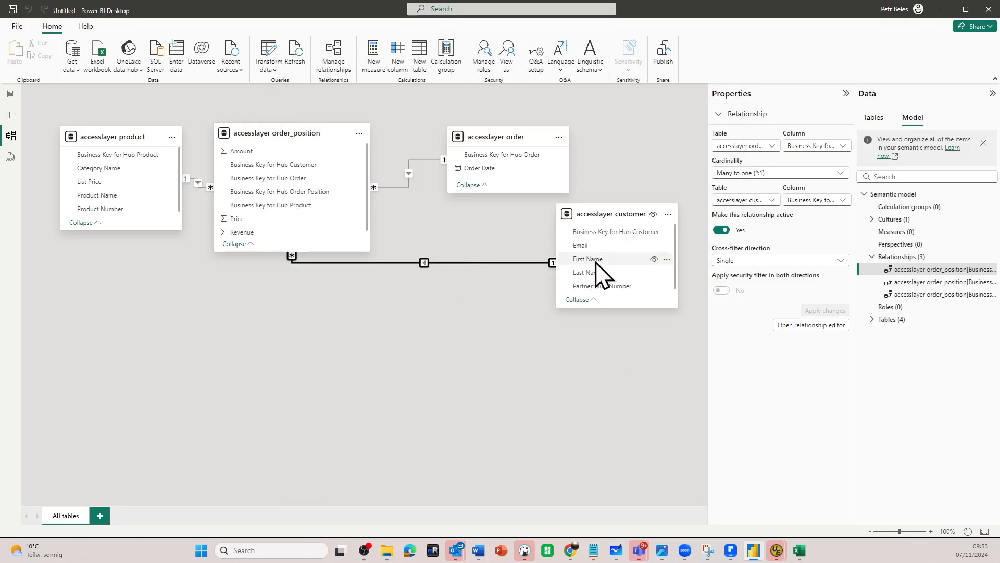
left_click(750, 261)
left_click(730, 287)
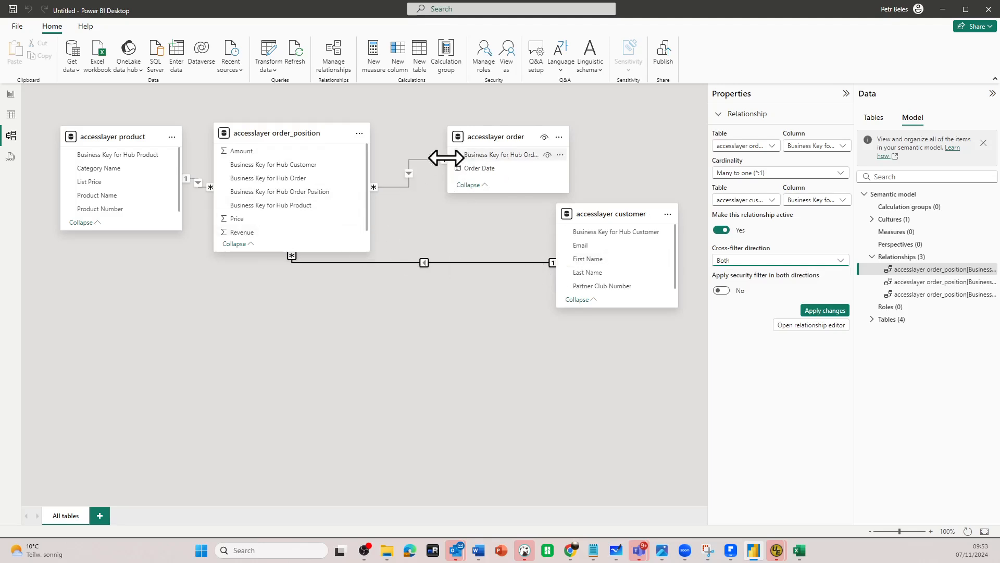
left_click(427, 160)
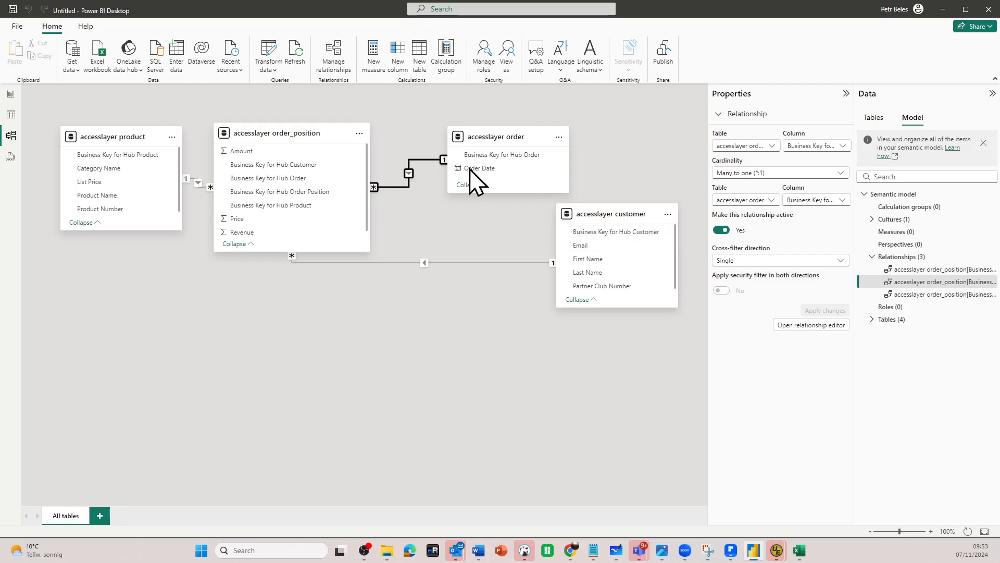
Step: Set the cross-filter direction of the order_position to customer relationship to Both and apply the change
left_click(501, 263)
left_click(746, 261)
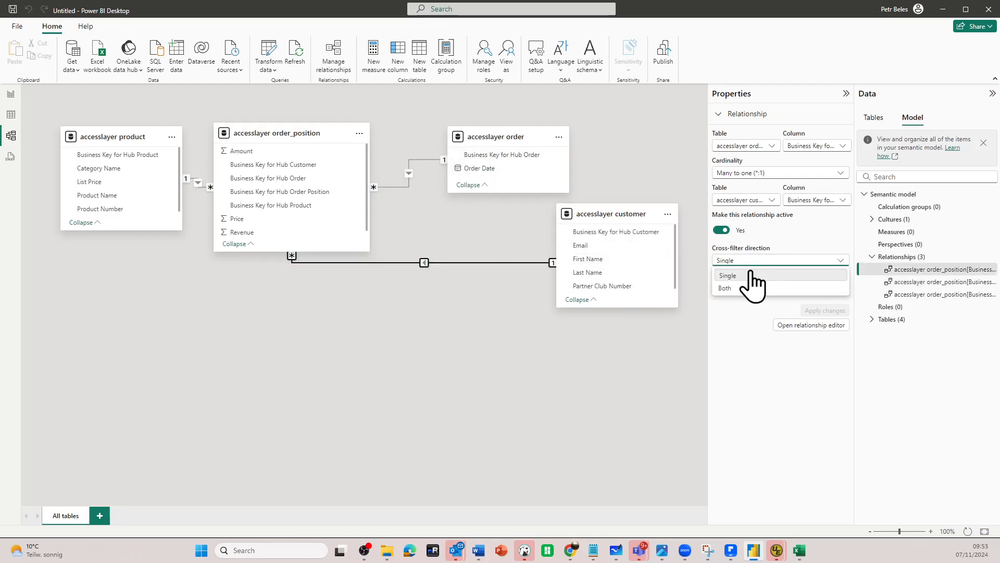
left_click(752, 288)
left_click(825, 311)
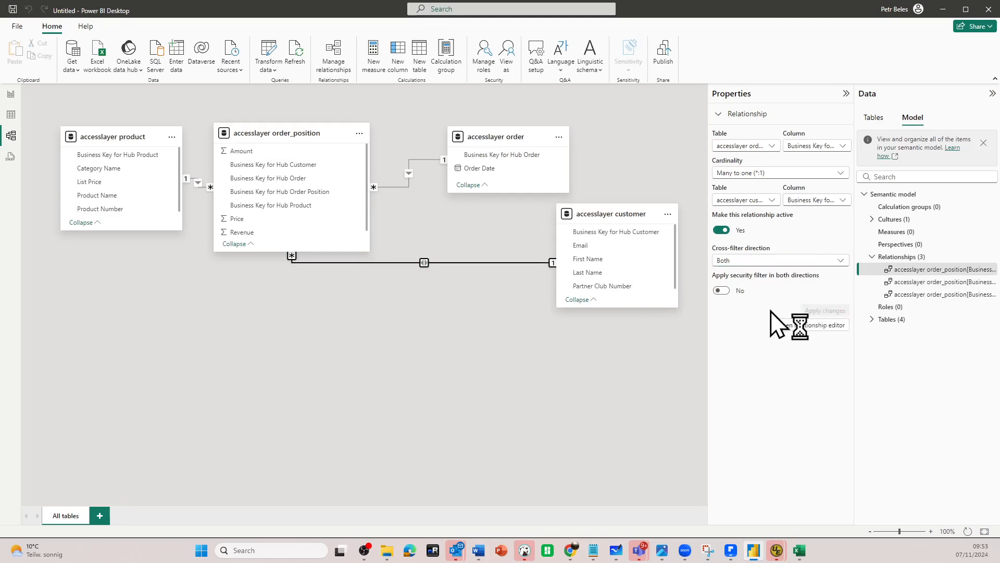
Step: Set the cross-filter direction of the order_position to order relationship to Both and apply the change
left_click(392, 187)
left_click(732, 261)
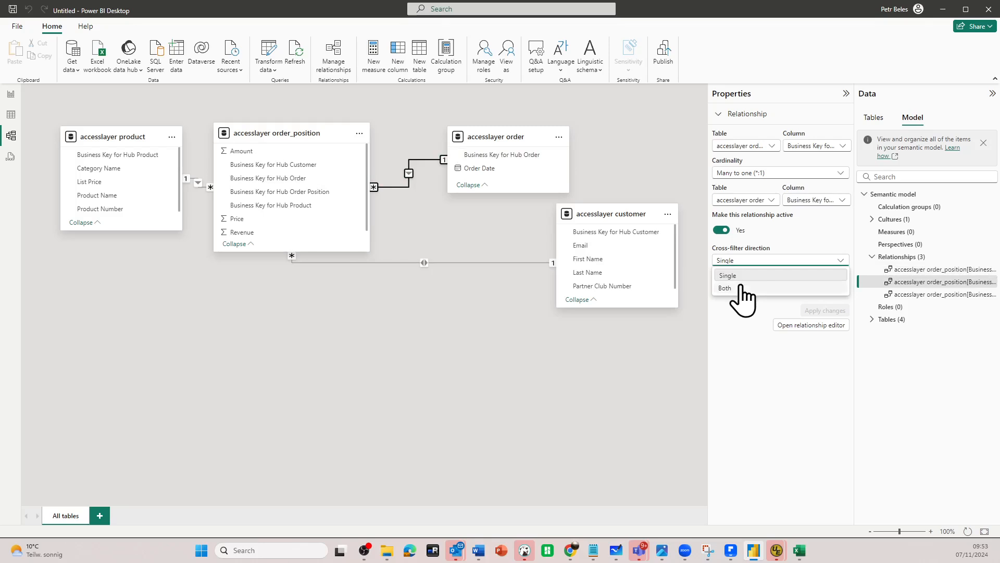
left_click(741, 288)
left_click(823, 310)
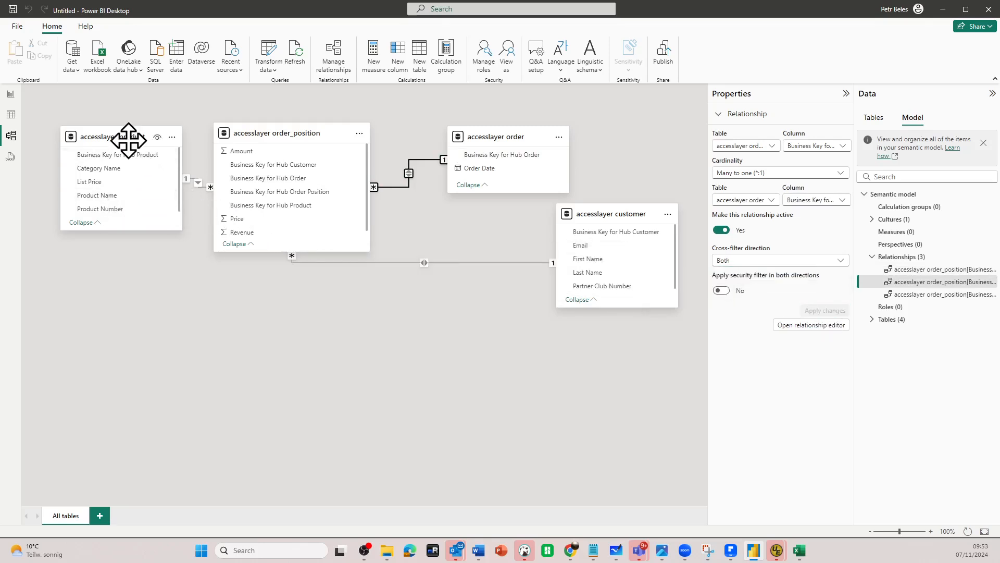
Step: Set the cross-filter direction of the order_position to product relationship to Both and apply the change
left_click_drag(105, 133, 79, 151)
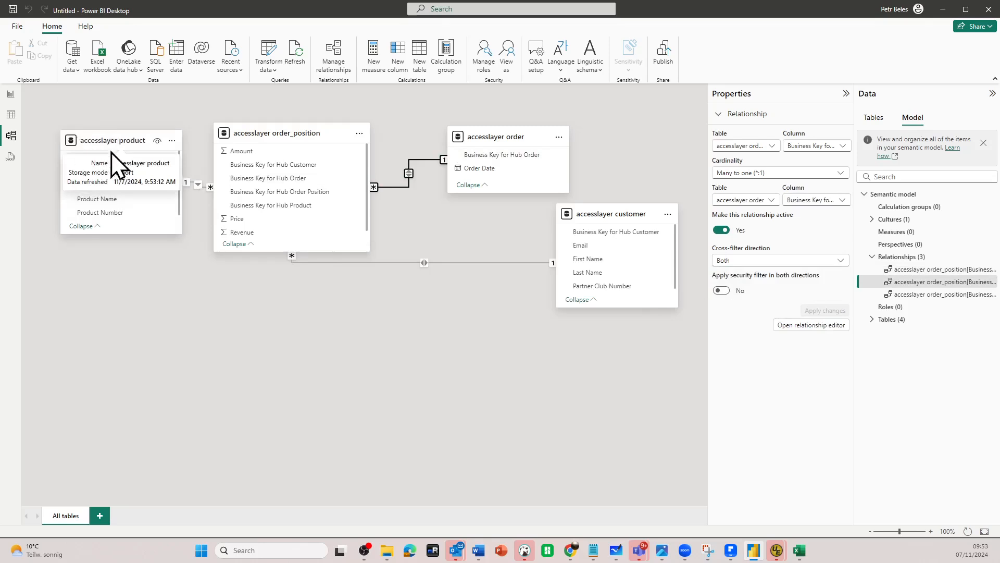
left_click(203, 187)
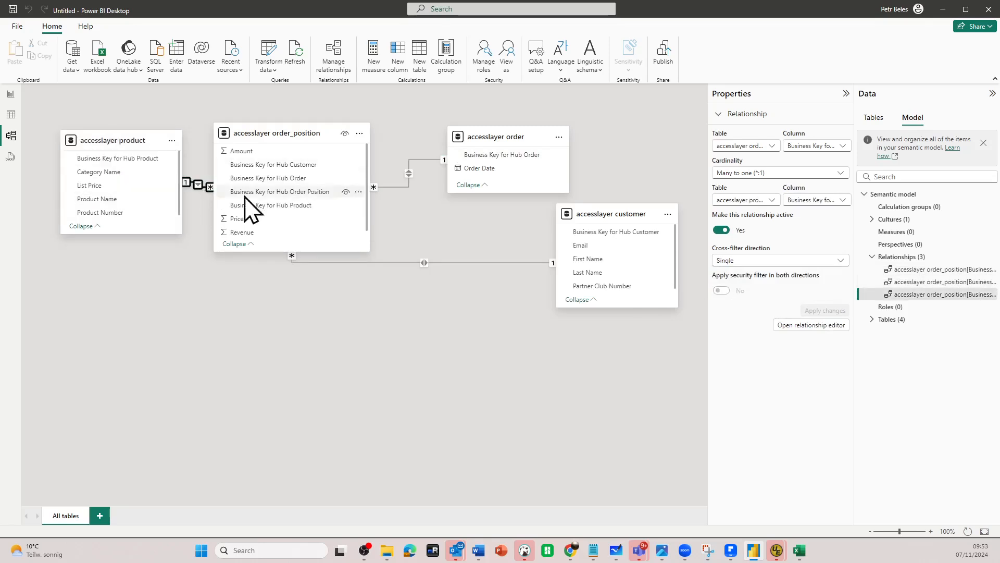
left_click(729, 261)
left_click(770, 288)
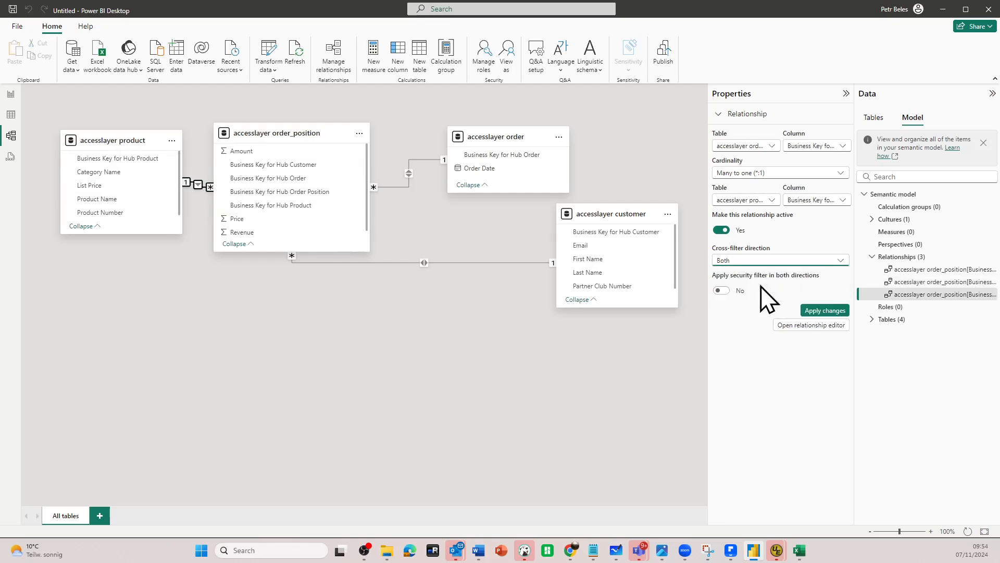
left_click(831, 310)
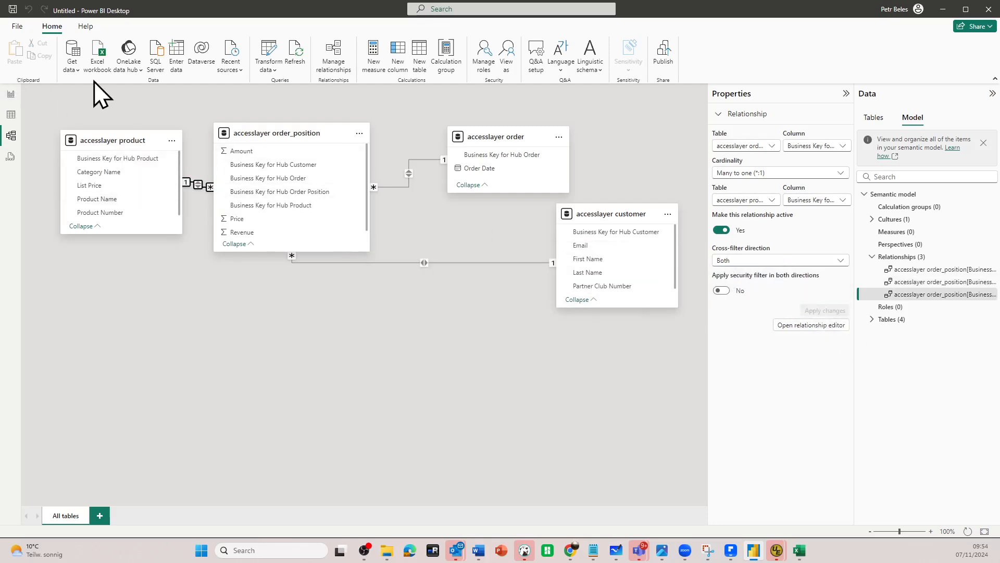
Step: On a report page named Customer List, build a widened table of customer First Name, Last Name, Email and Partner Club Number
left_click(11, 94)
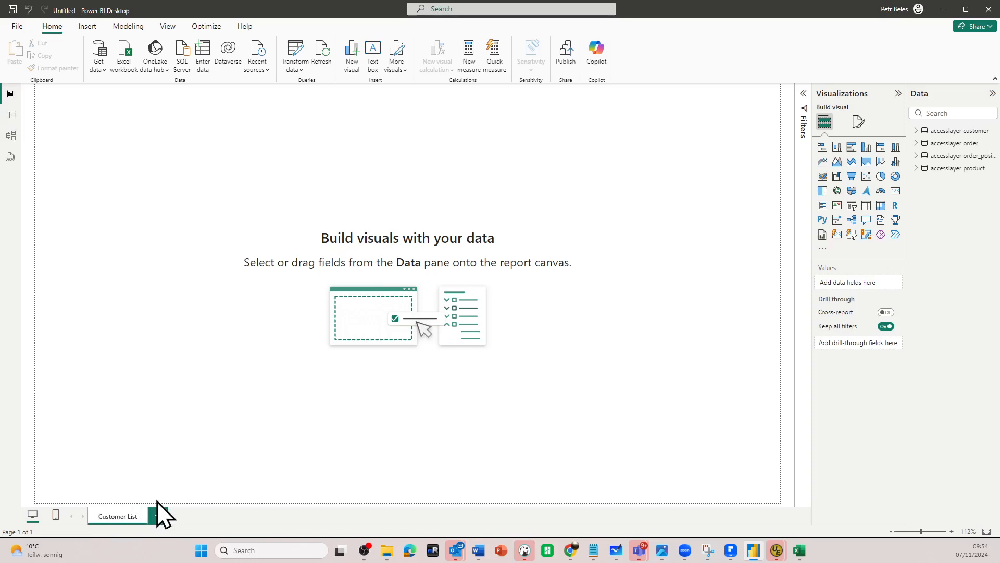
left_click(922, 131)
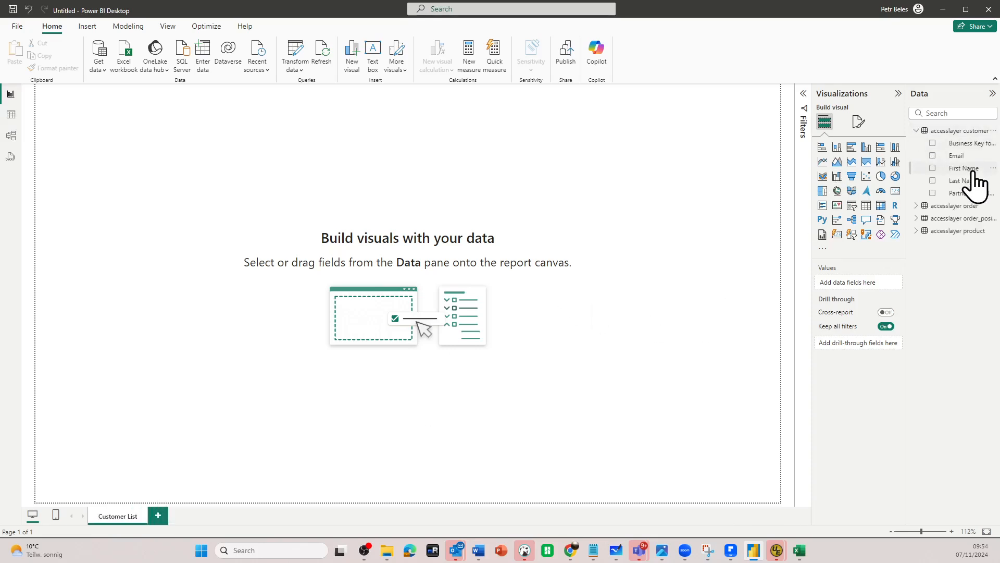
left_click(933, 168)
left_click(932, 180)
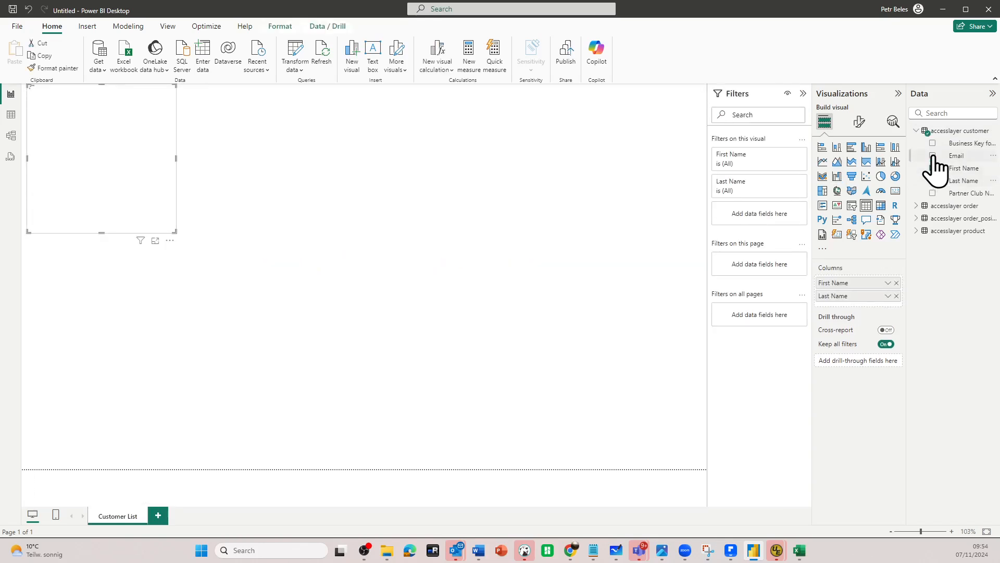
left_click(933, 155)
left_click(933, 193)
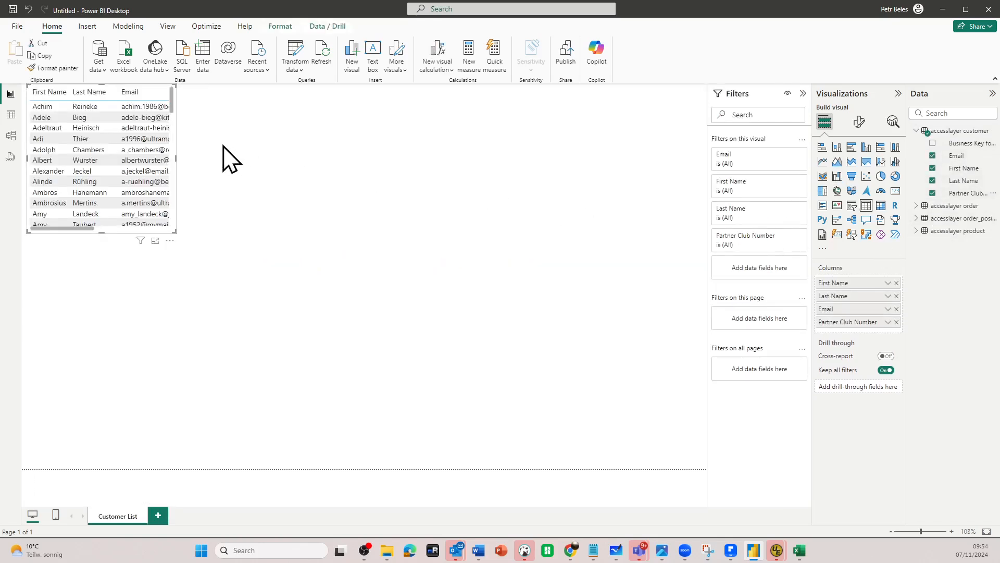
left_click_drag(177, 161, 408, 205)
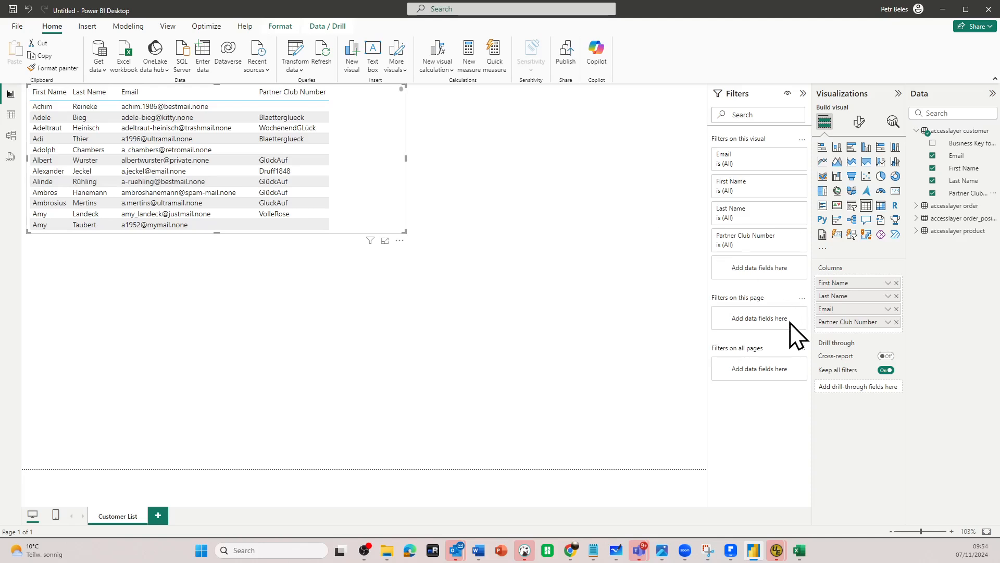
Step: Filter all report pages to customers with a blank Partner Club Number and sort the customer table by Last Name
left_click_drag(968, 193, 771, 386)
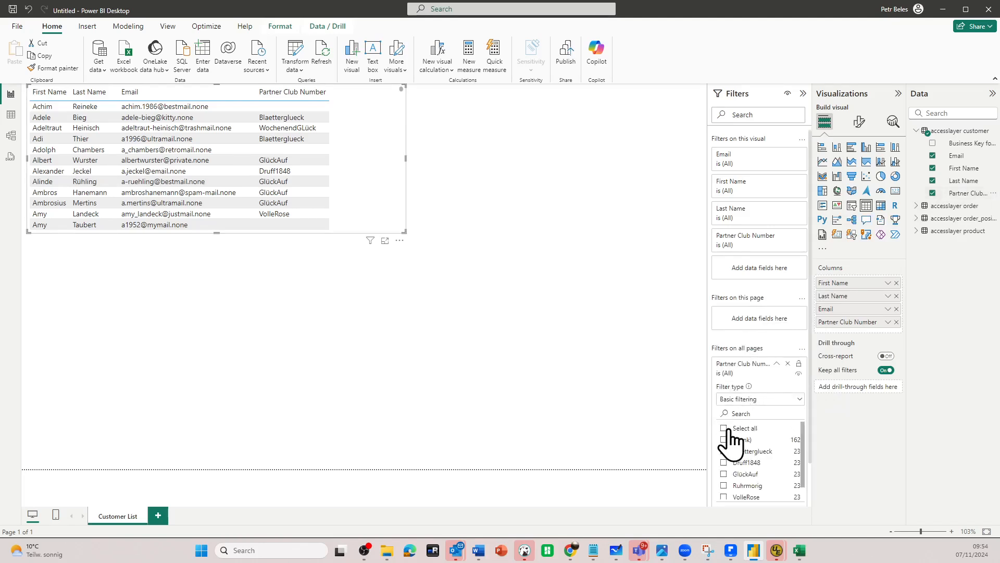
left_click(739, 440)
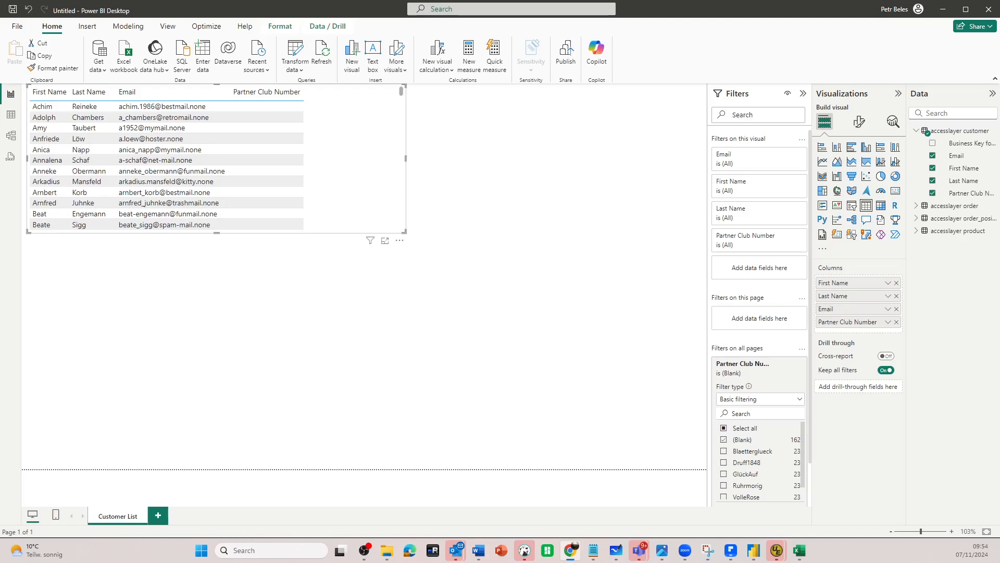
left_click(86, 92)
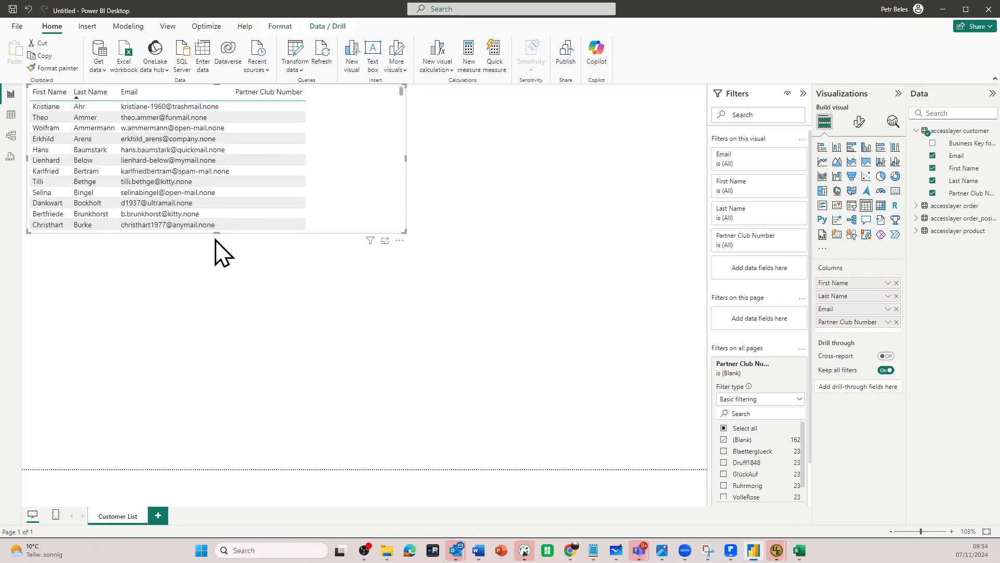
Step: Add a report page named Product List
left_click(158, 516)
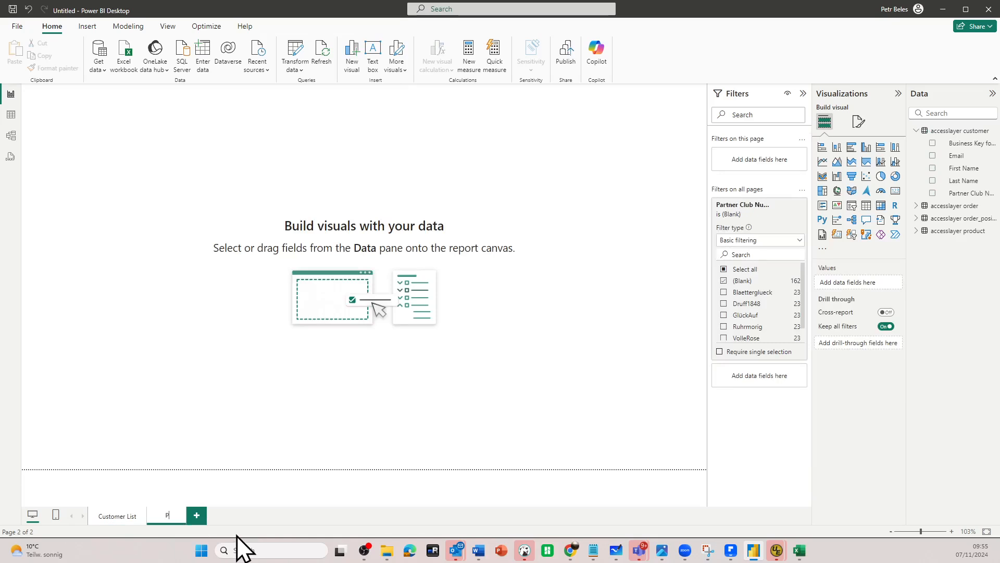
type("ist")
key("Return")
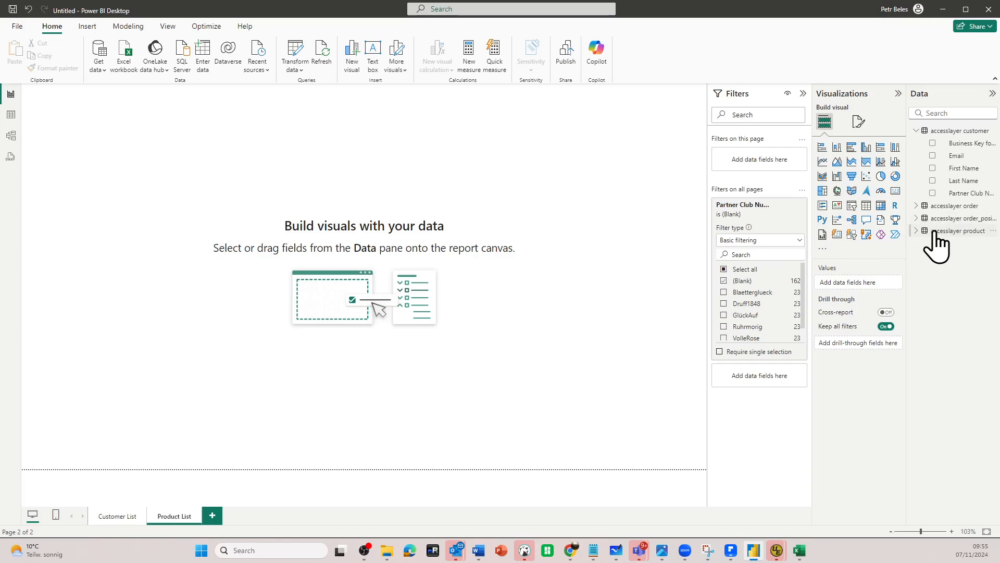
Step: Build a table of Product Name, Category Name and List Price from the product table and widen it to show all columns
left_click(916, 231)
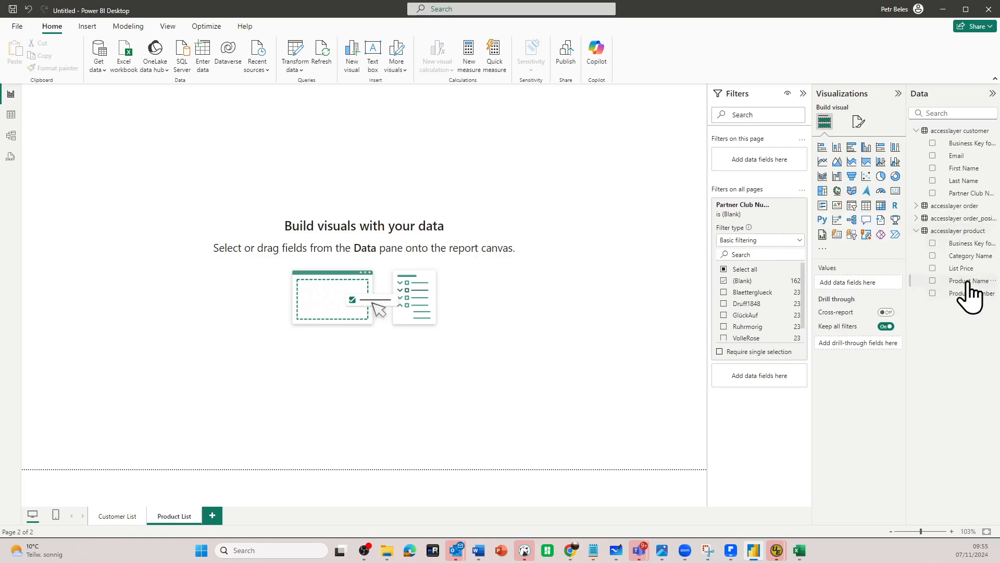
left_click(967, 281)
left_click(932, 282)
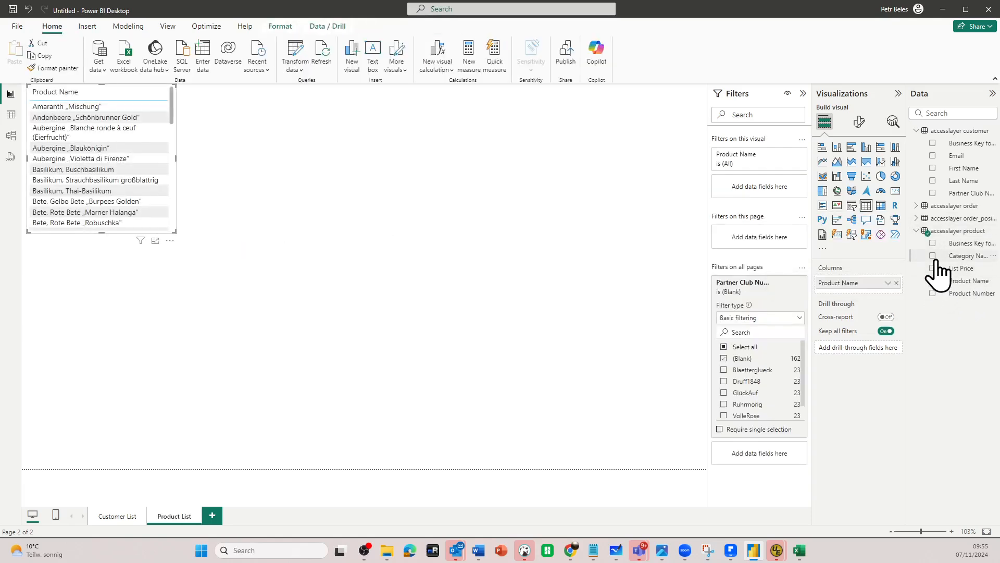
left_click(932, 255)
left_click(933, 267)
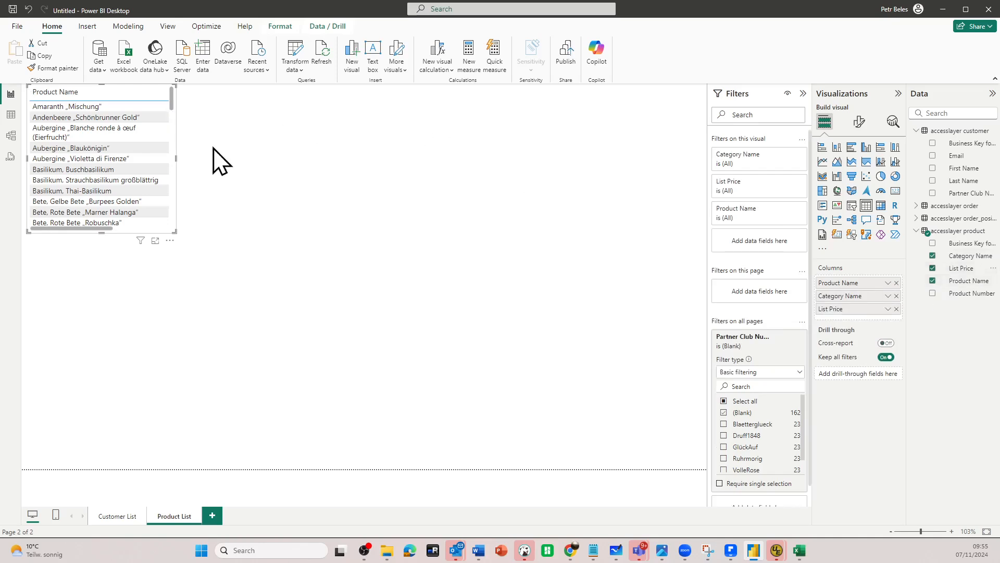
left_click_drag(176, 158, 341, 187)
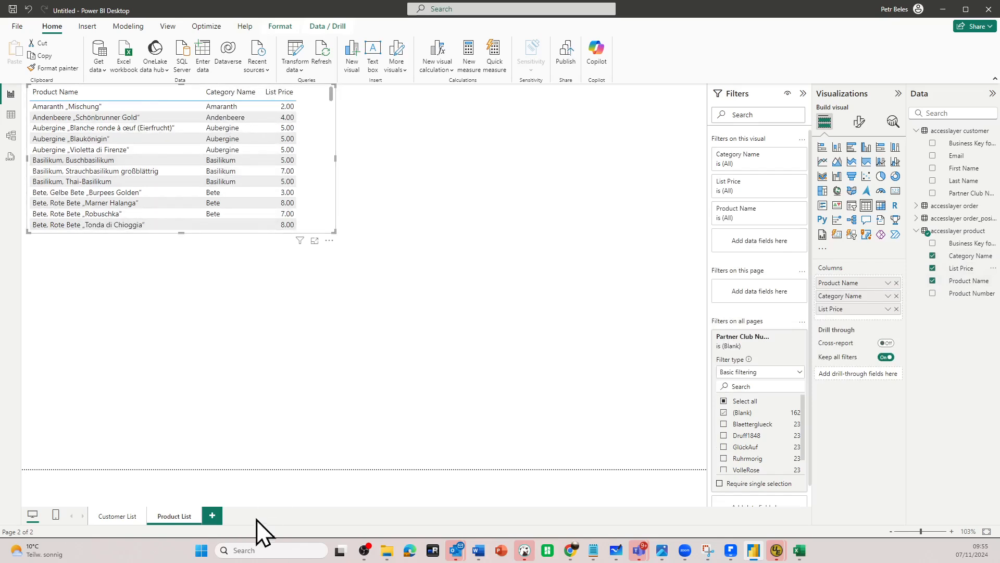
Step: Add a report page named Revenue and place a table of order_position Price, Revenue and Amount on it
left_click(212, 514)
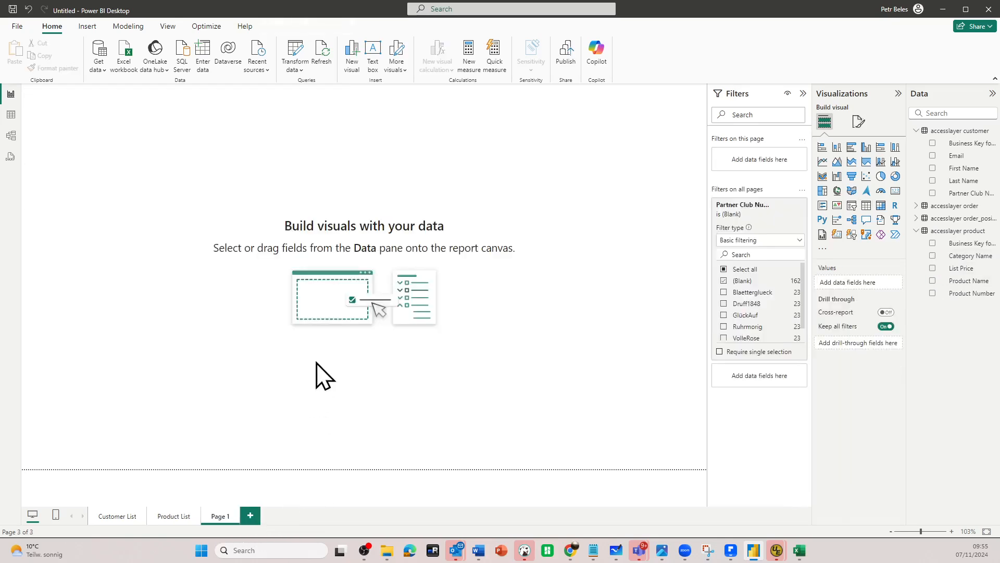
double_click(223, 516)
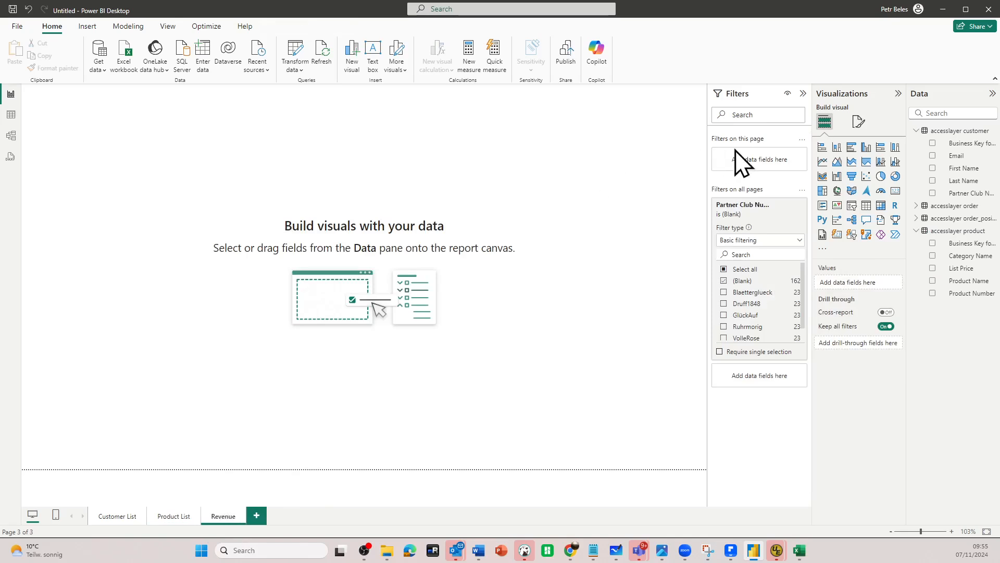
left_click(916, 217)
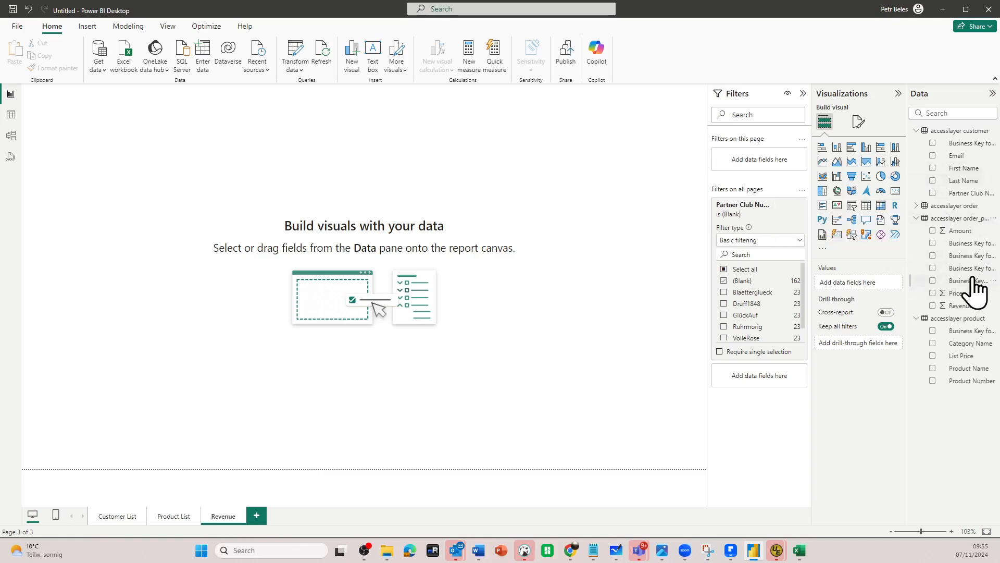
left_click(932, 293)
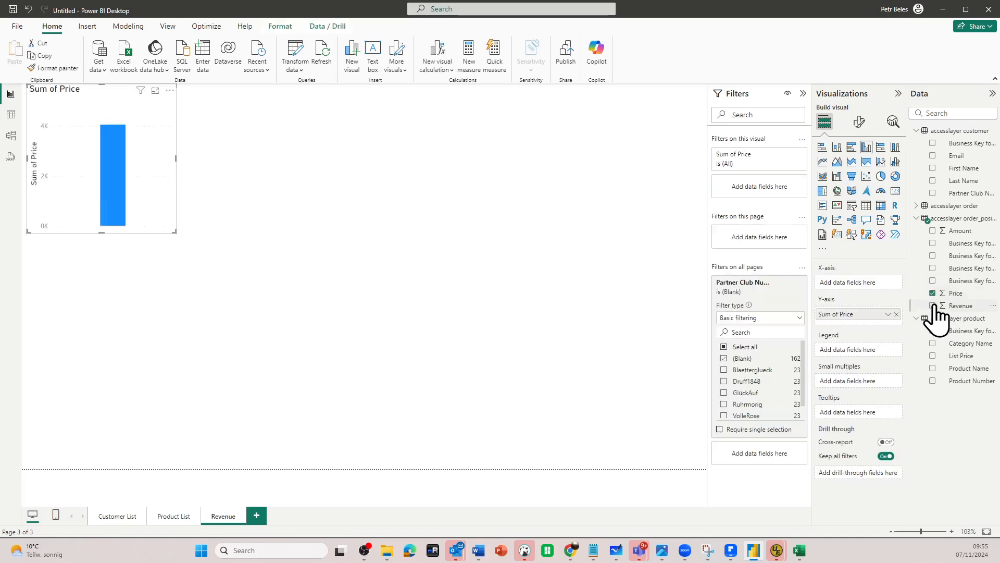
left_click(933, 306)
left_click(932, 231)
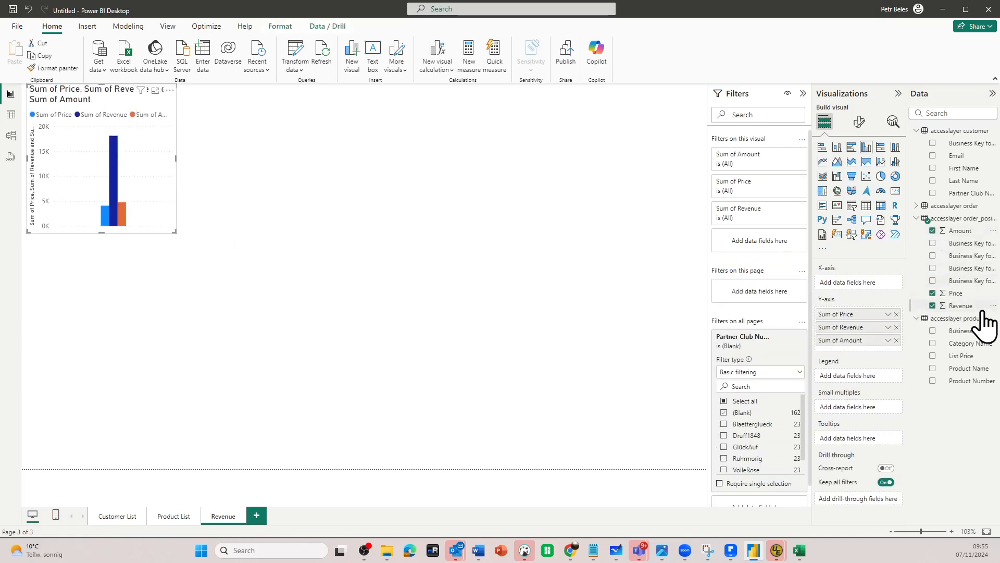
left_click(867, 205)
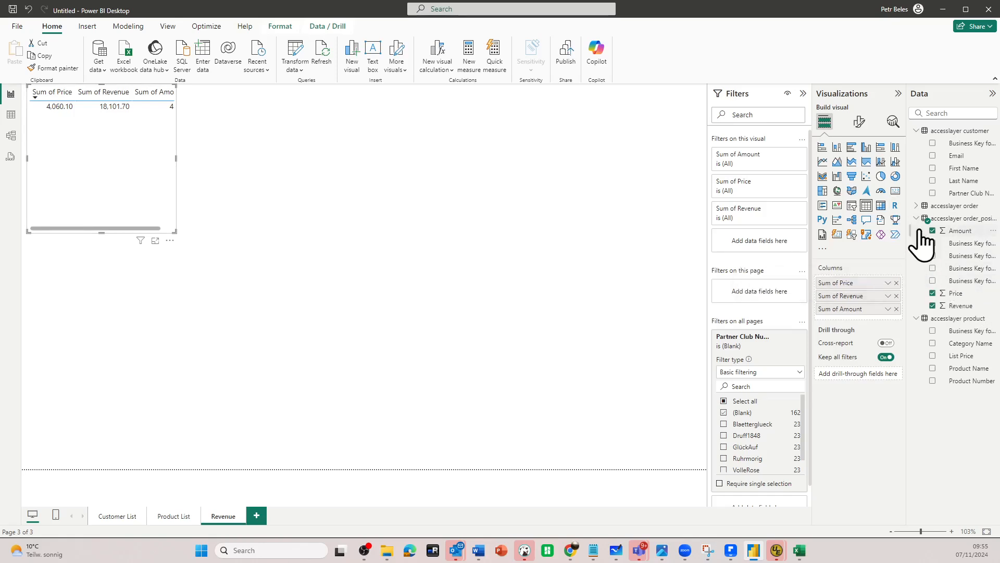
Step: Add the product table's Product Name and Category Name to the Revenue table and widen it to show all columns
left_click(951, 368)
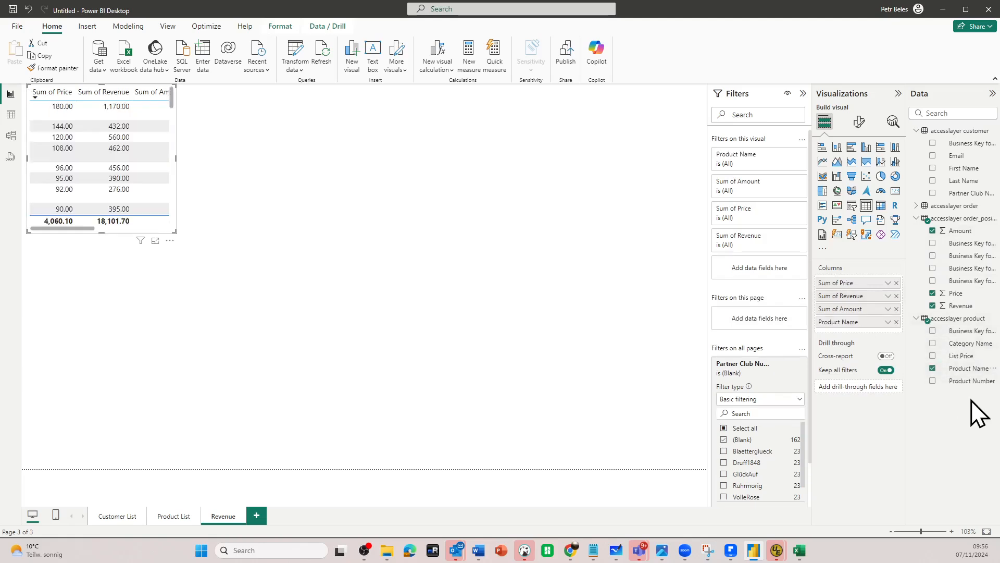
left_click_drag(179, 159, 395, 196)
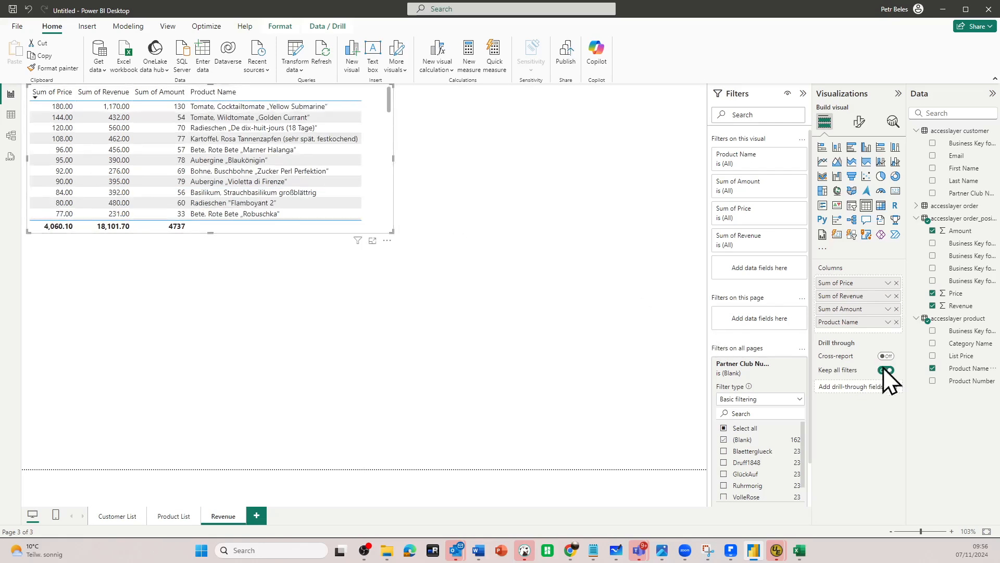
left_click(955, 345)
left_click_drag(394, 158, 607, 203)
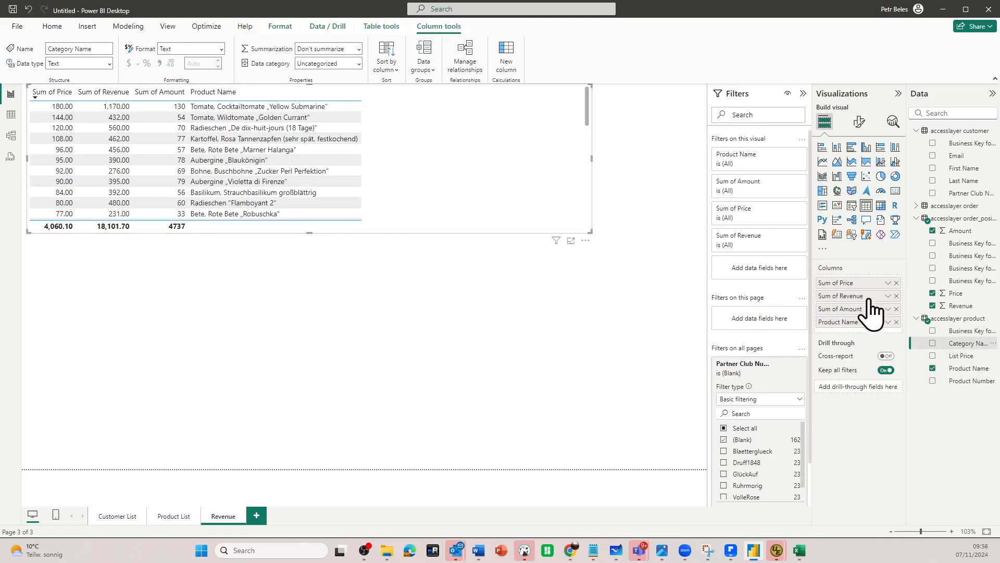
left_click(933, 344)
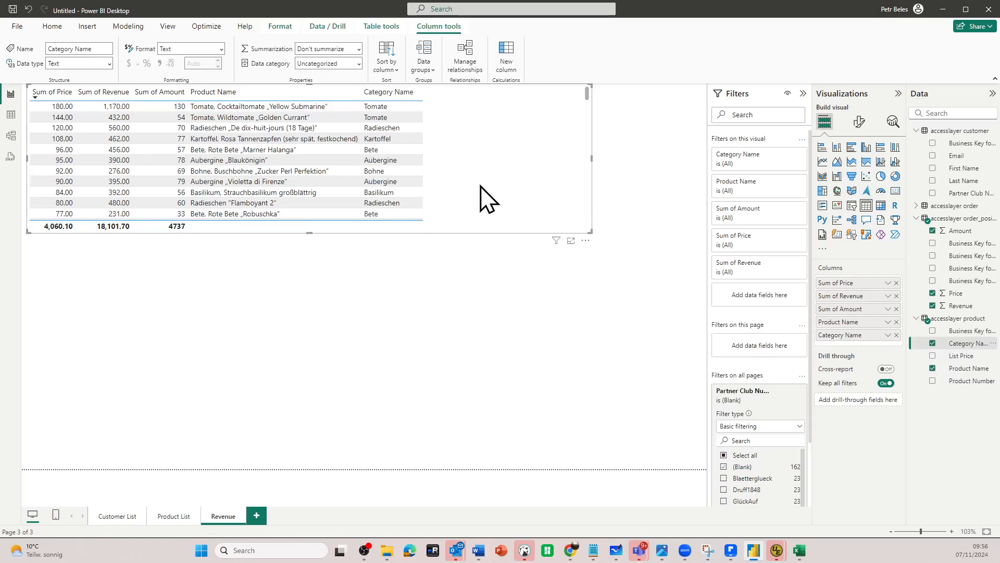
left_click(379, 109)
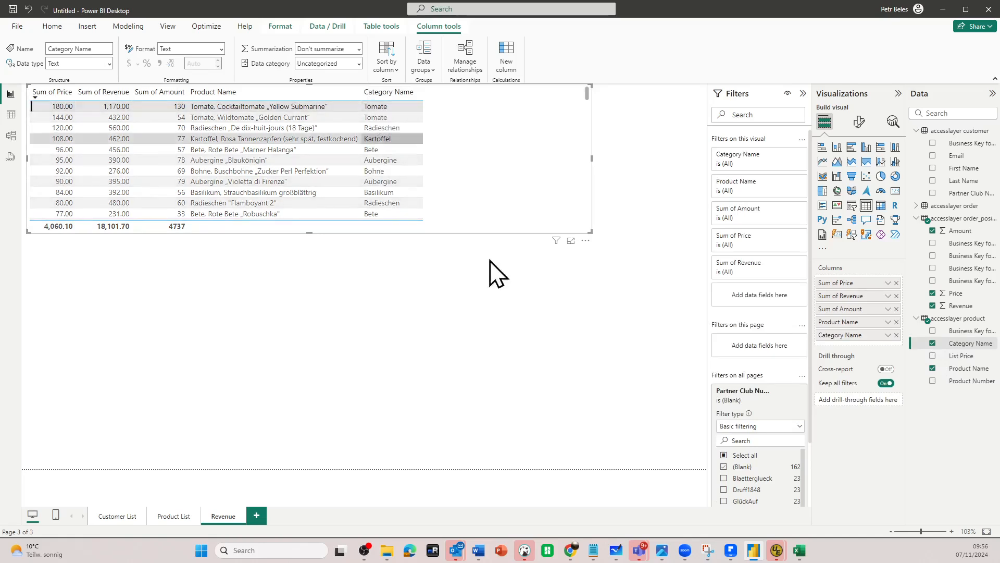
Step: Add a report page named Customers Order
left_click(257, 516)
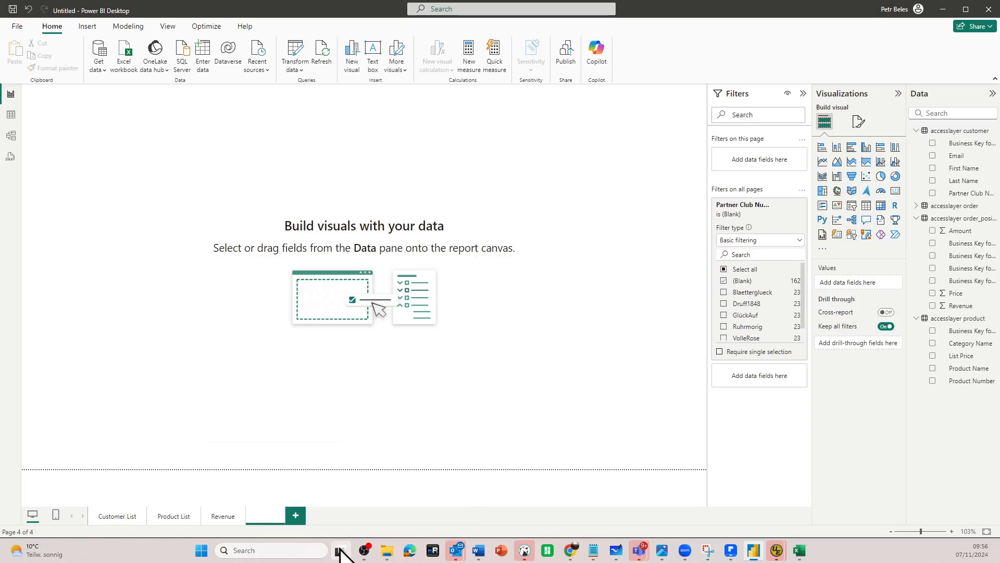
type("Customers Order")
key("Return")
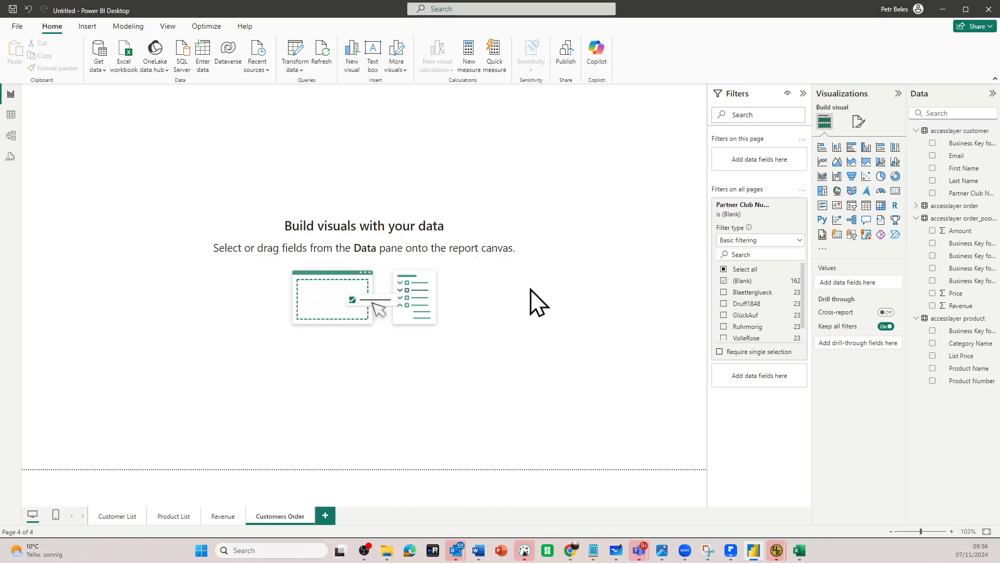
Step: Build a table of customer Last Name and order_position Revenue on the Customers Order page and look through its rows
left_click(958, 181)
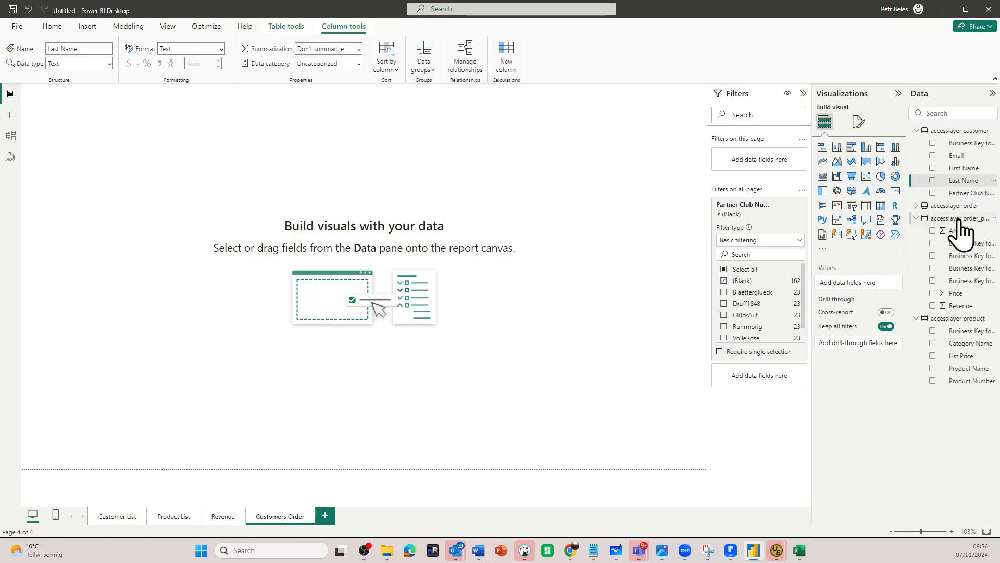
left_click(933, 180)
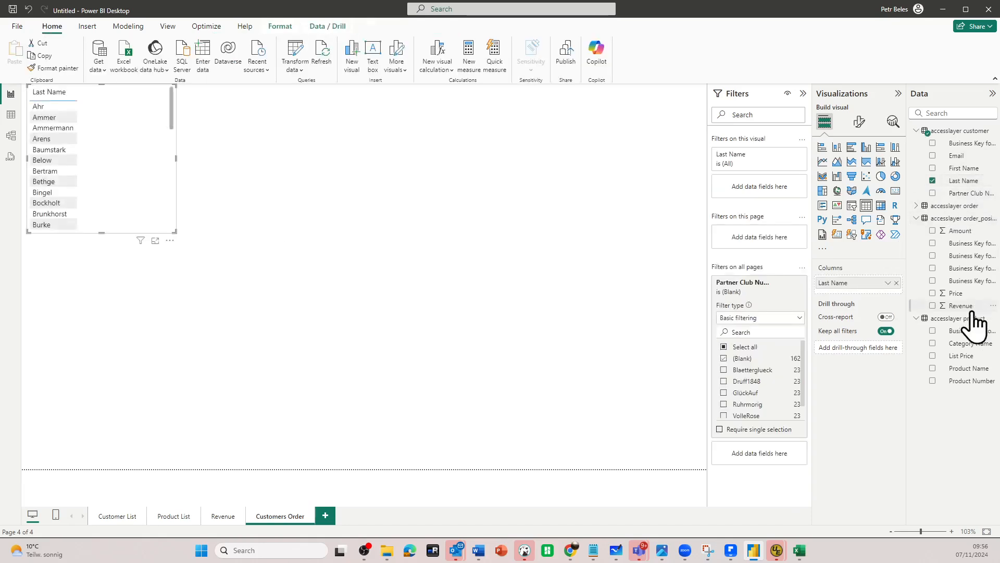
left_click(933, 305)
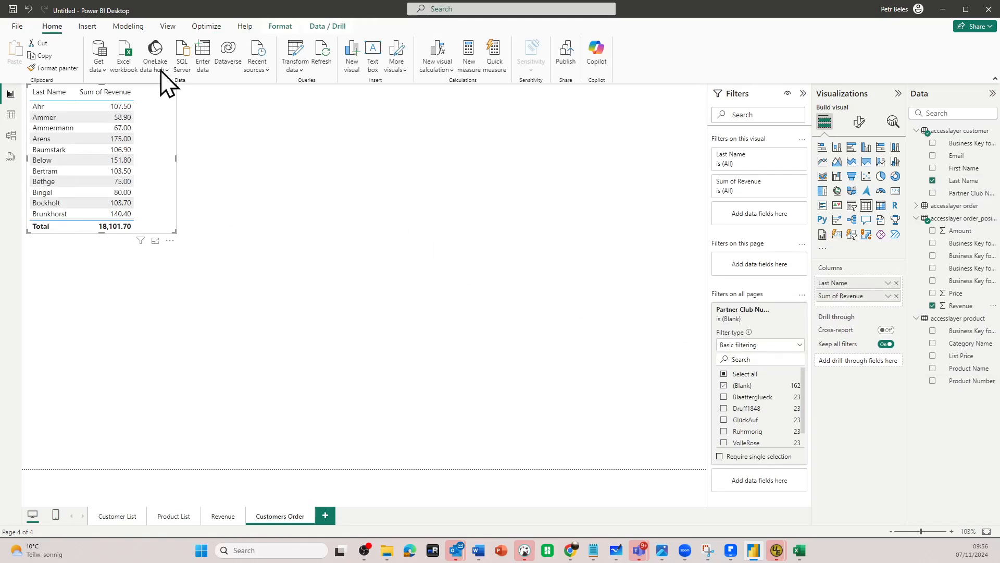
scroll(127, 149, "down", 10)
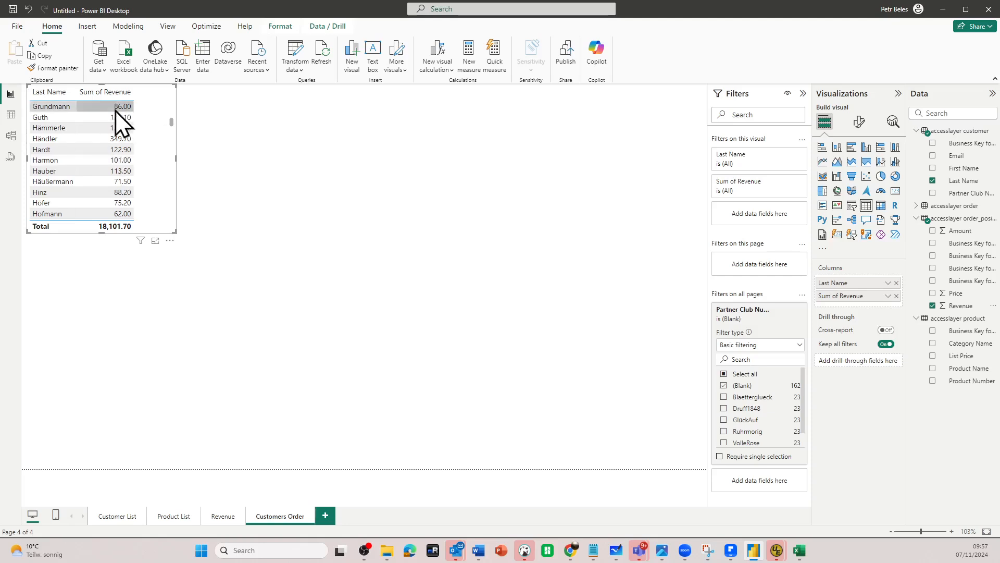
Step: Rearrange the model diagram by moving the order_position and order tables further away from the product table
left_click(11, 136)
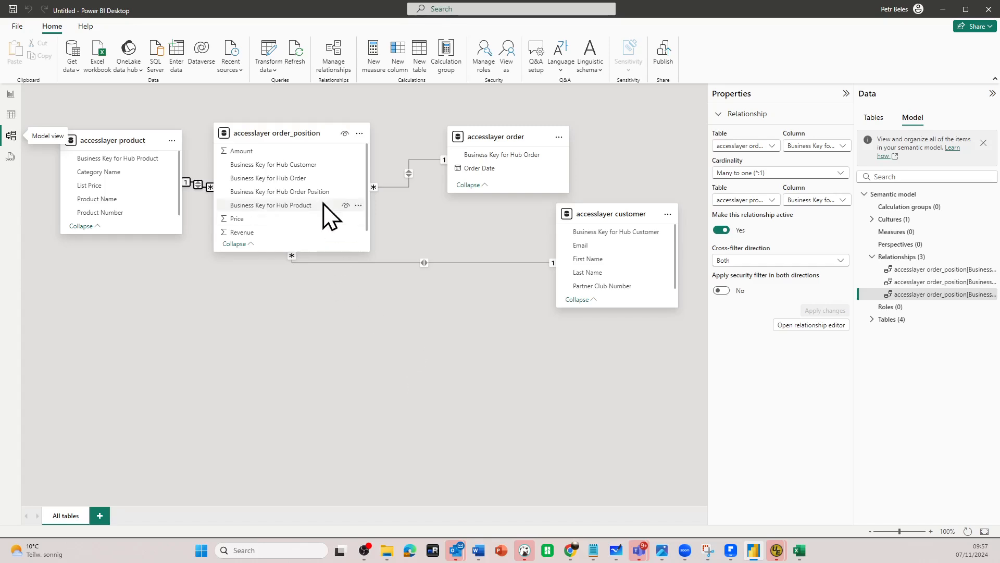
left_click_drag(283, 131, 327, 134)
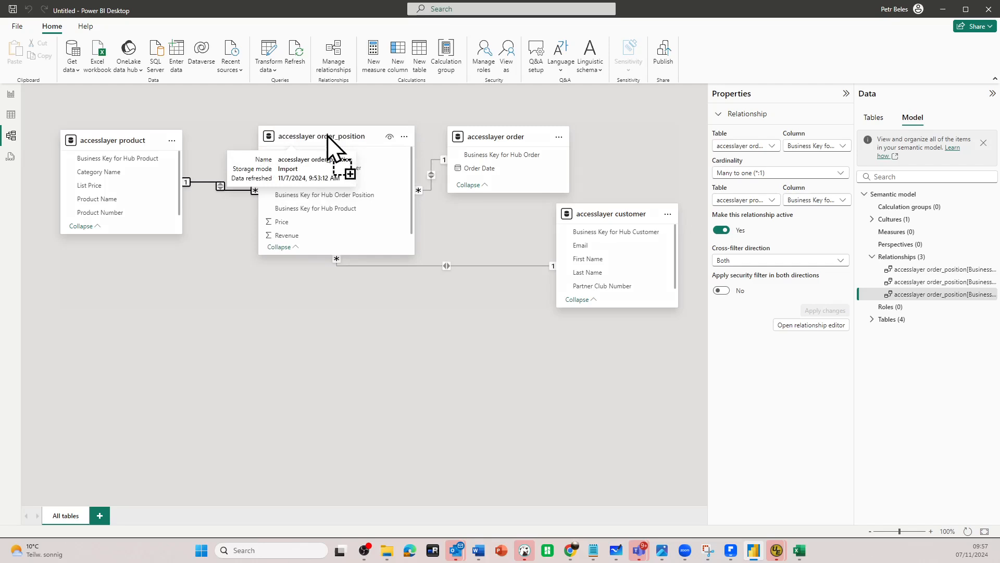
left_click_drag(515, 130, 579, 128)
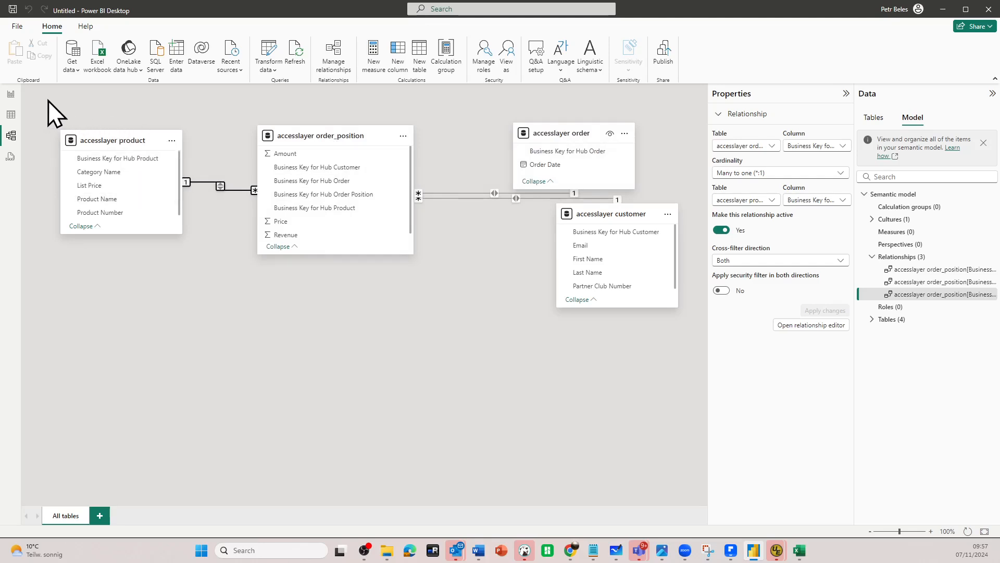
Step: Return to the report and review the Customer List, Product List, Revenue and Customers Order pages
left_click(11, 94)
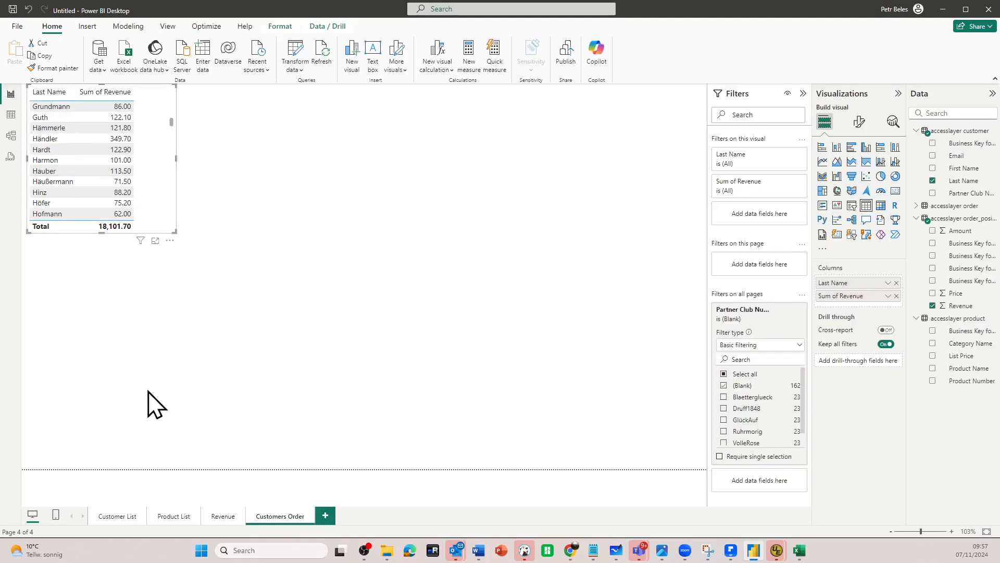
left_click(123, 519)
left_click(177, 518)
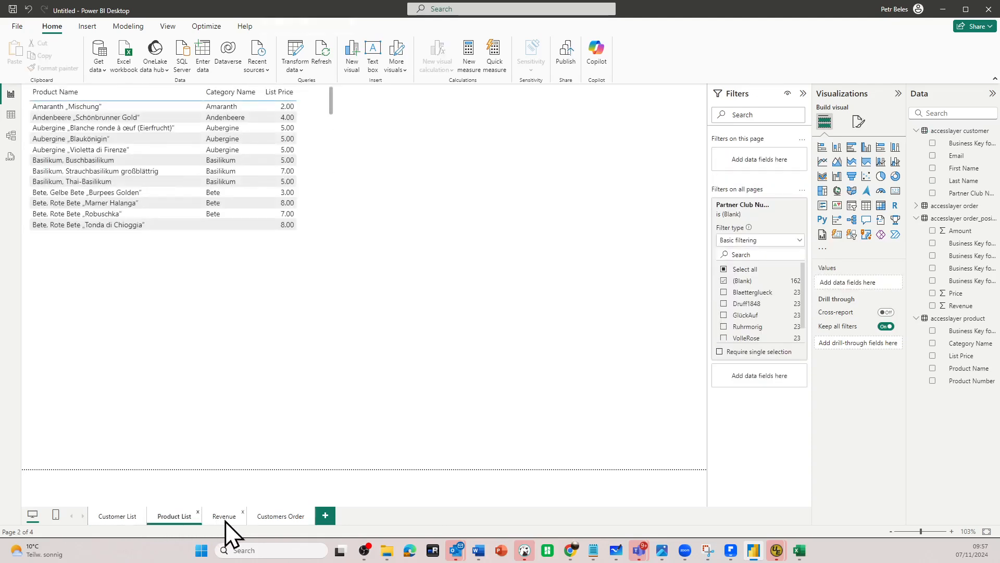
left_click(225, 518)
left_click(308, 518)
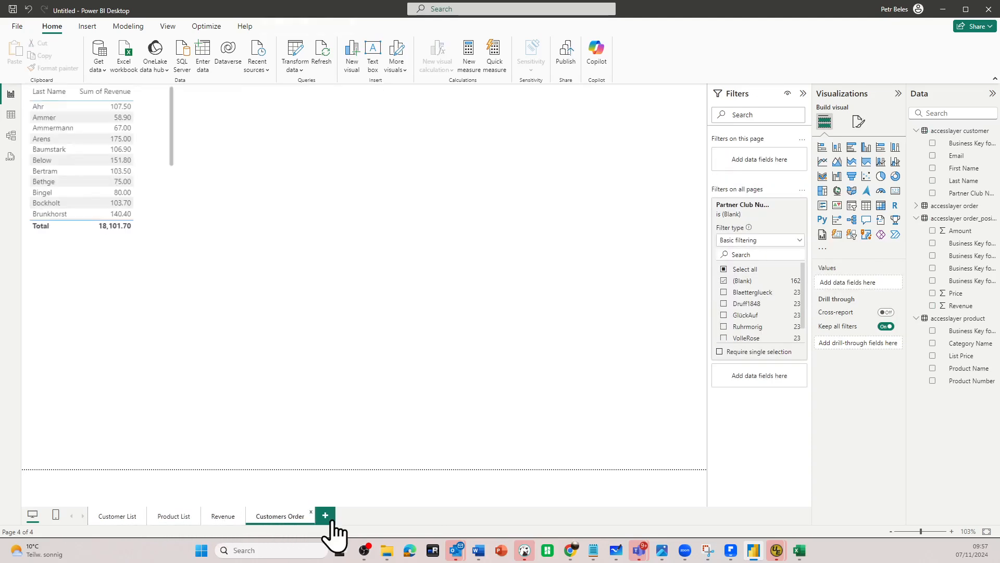